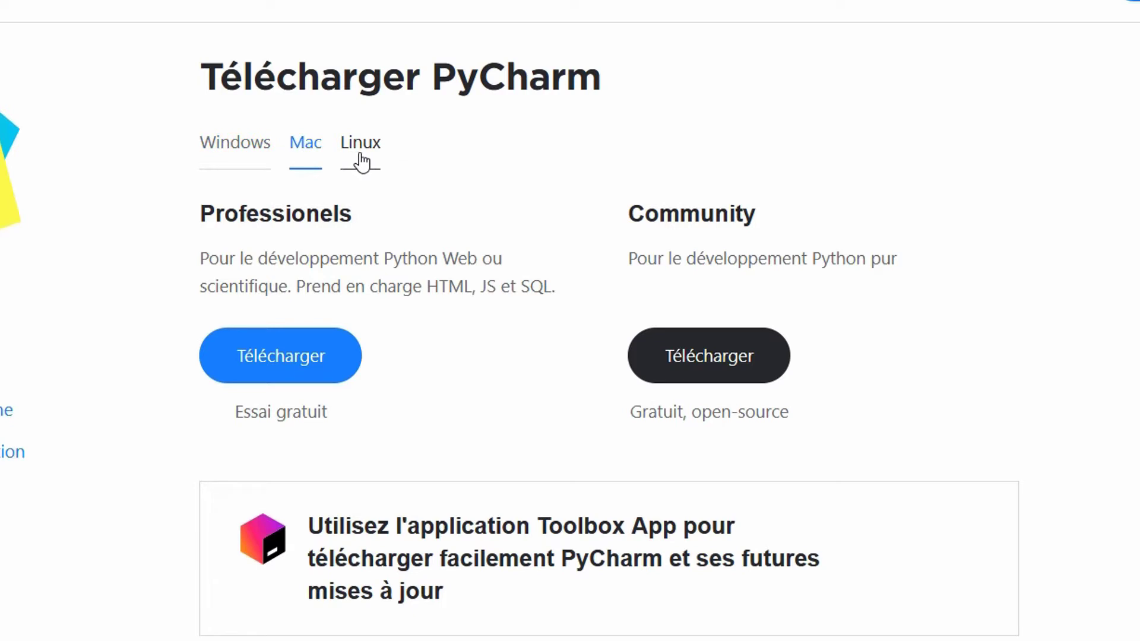
Step: Download the free Community edition of PyCharm for Windows and save the pycharm-community-2020.1.3.exe installer file
{"action": "left_click", "coordinate": [362, 161]}
{"action": "left_click", "coordinate": [232, 158]}
{"action": "left_click_drag", "start_coordinate": [631, 259], "coordinate": [896, 258]}
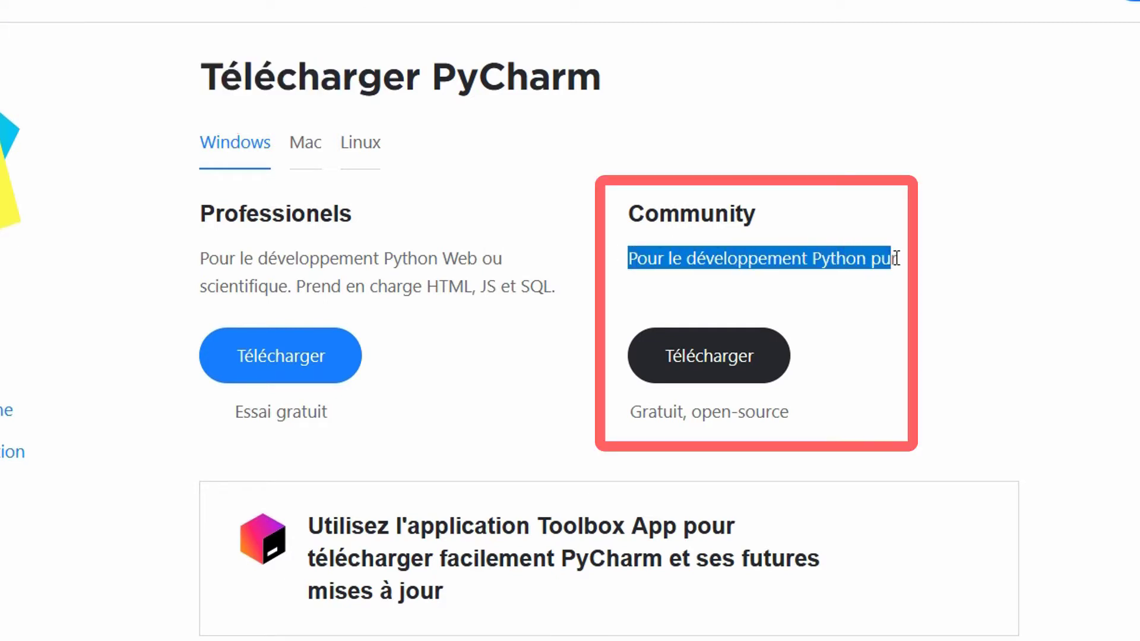
{"action": "left_click", "coordinate": [897, 259]}
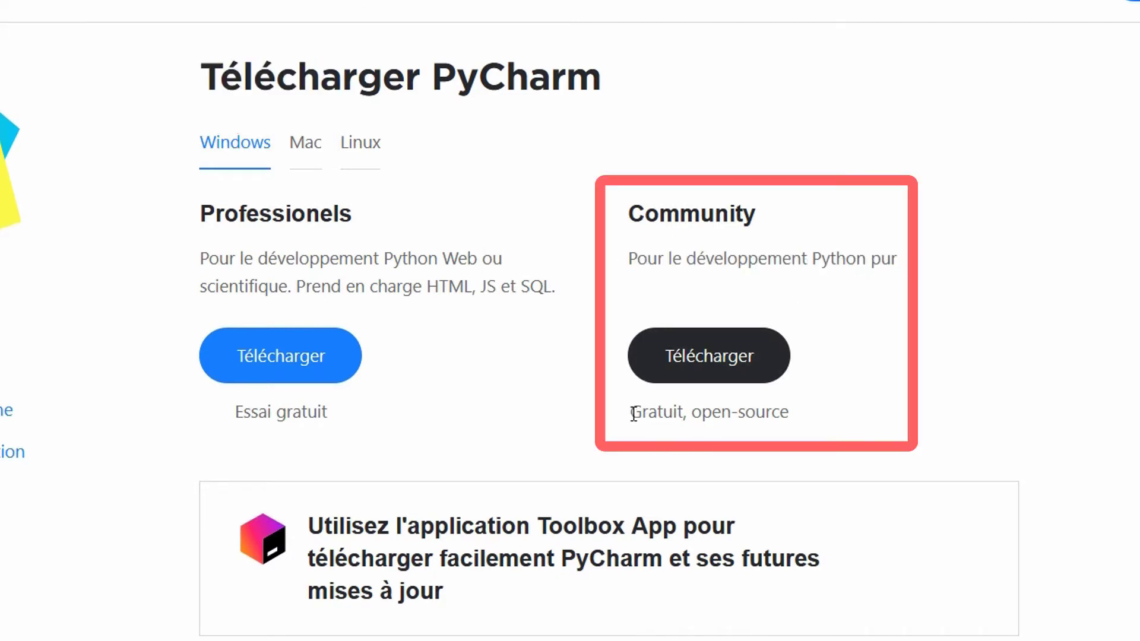
{"action": "left_click_drag", "start_coordinate": [634, 414], "coordinate": [790, 410]}
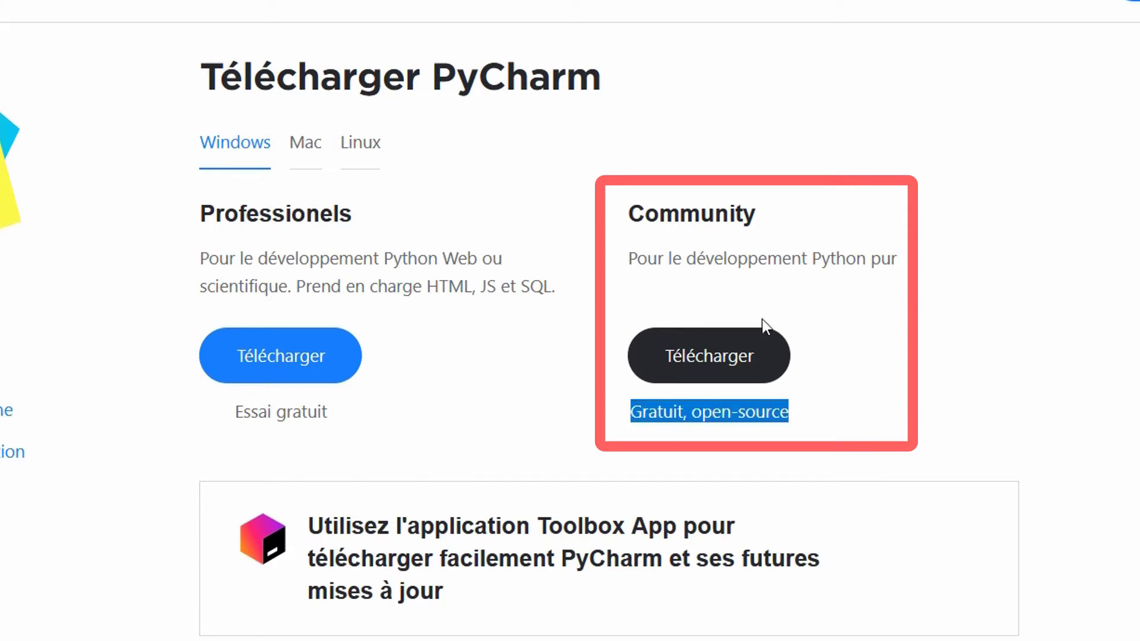
{"action": "left_click", "coordinate": [723, 332]}
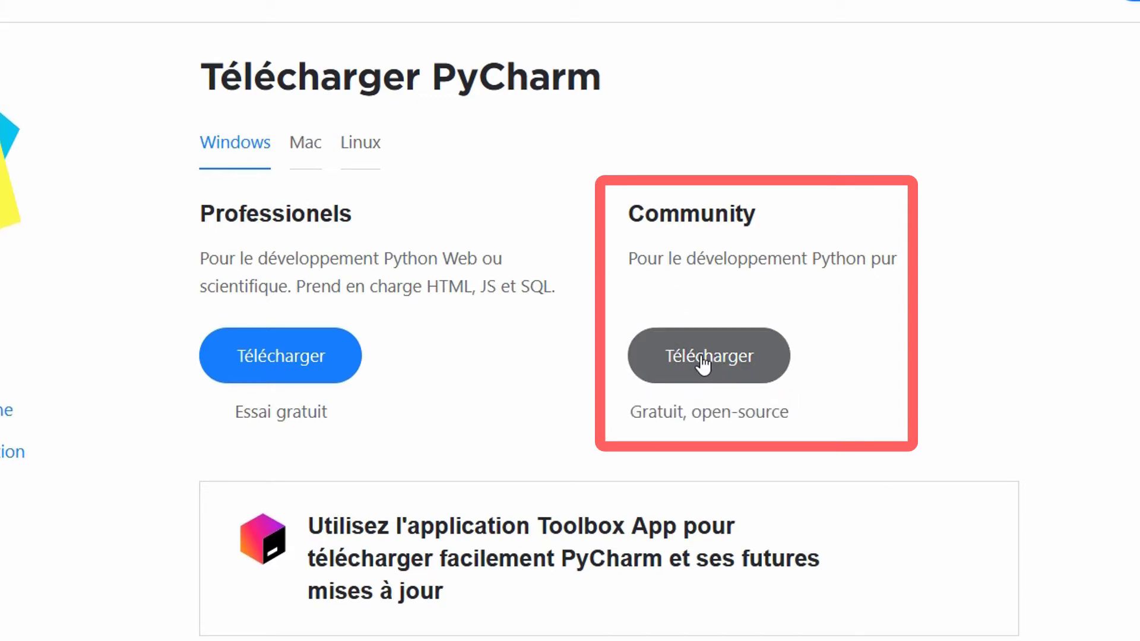
{"action": "left_click", "coordinate": [703, 359]}
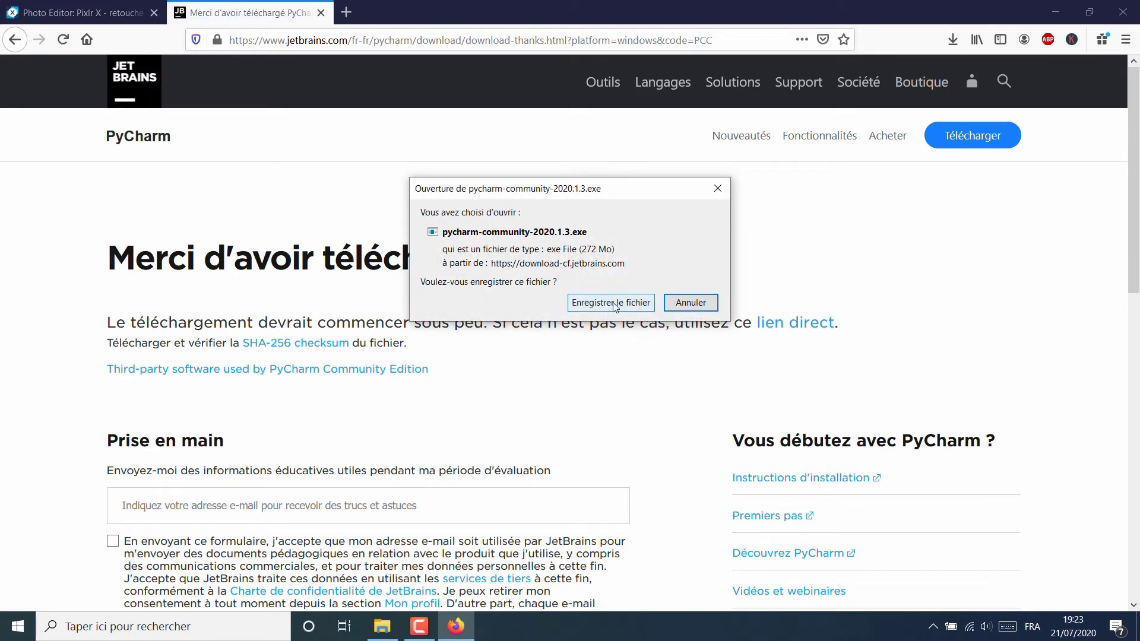
{"action": "left_click", "coordinate": [604, 305]}
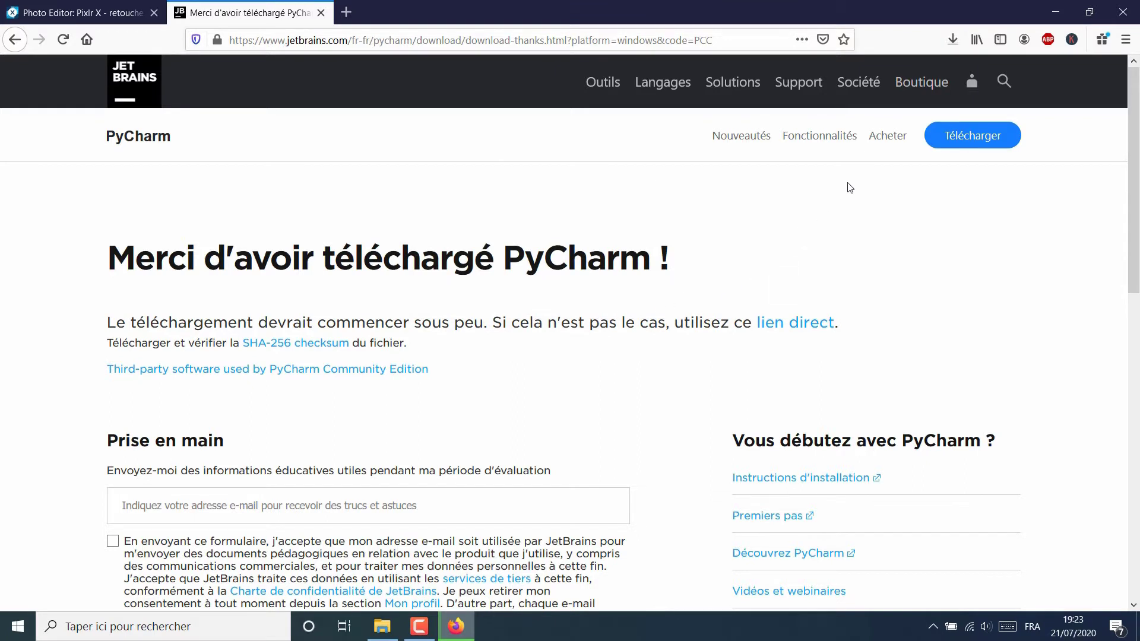
Step: Show the downloaded pycharm-community-2020.1.3.exe in its folder and run the installer
{"action": "left_click", "coordinate": [952, 43]}
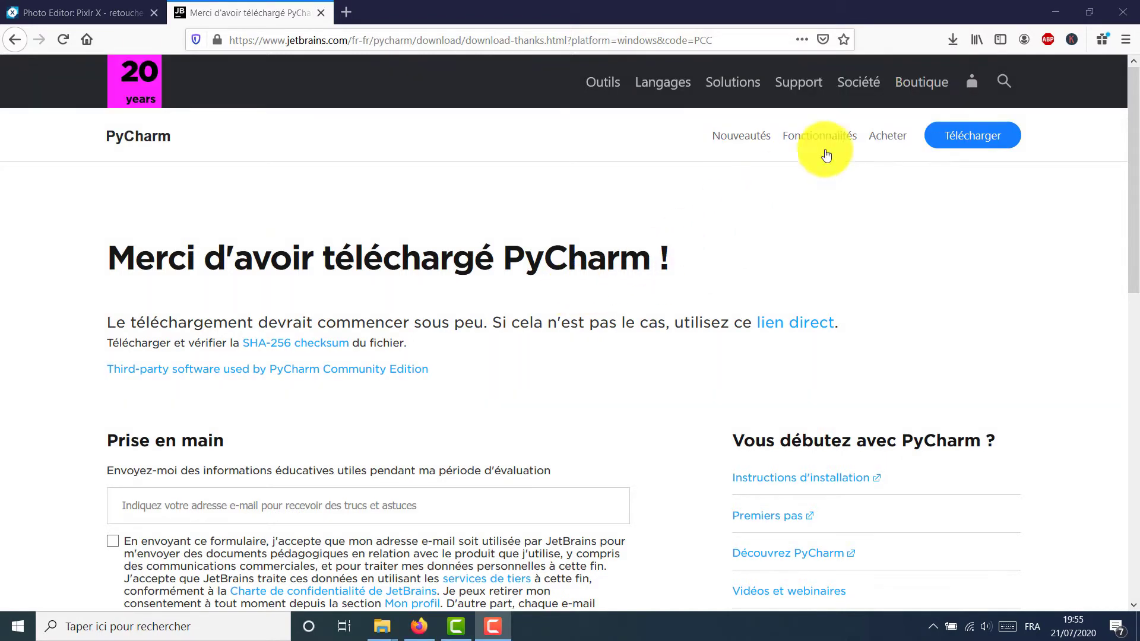
{"action": "left_click", "coordinate": [951, 38]}
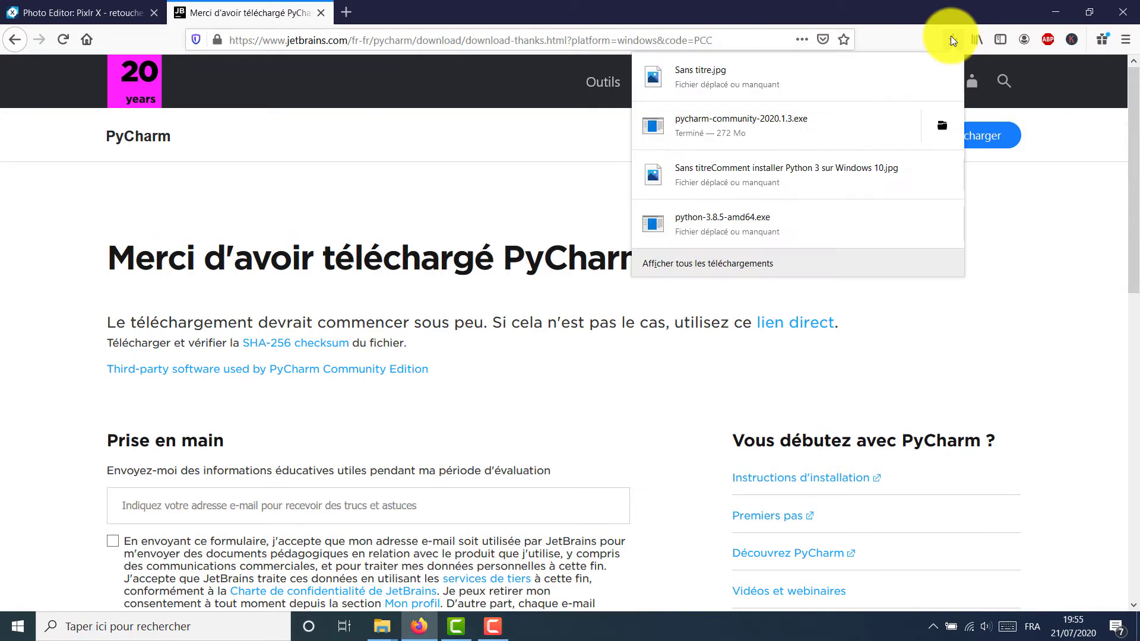
{"action": "left_click", "coordinate": [942, 125]}
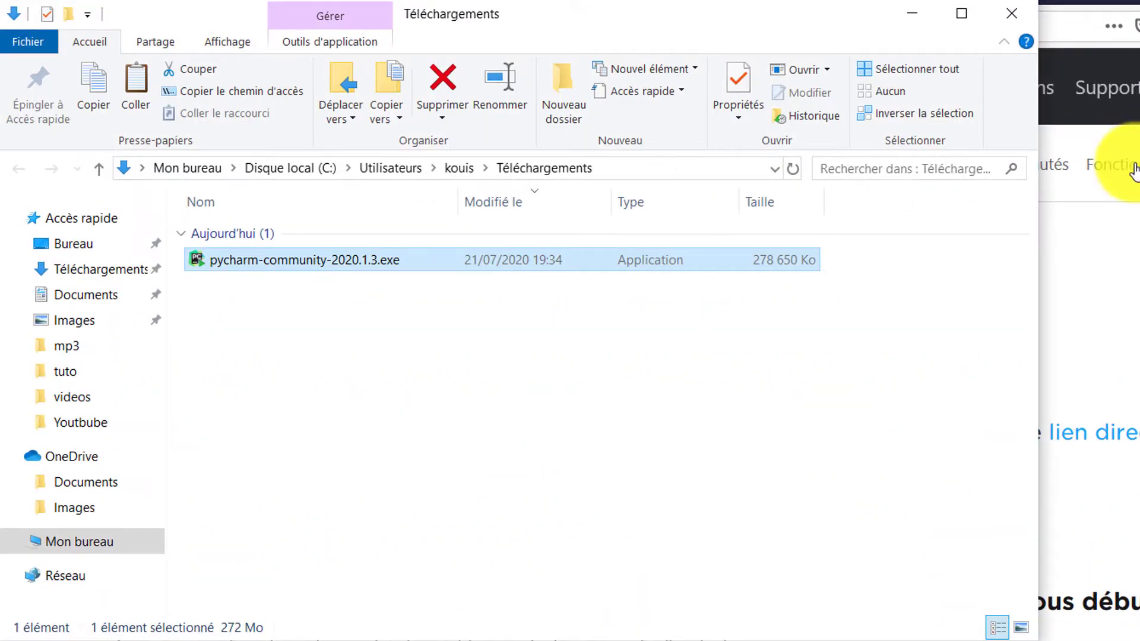
{"action": "double_click", "coordinate": [285, 262]}
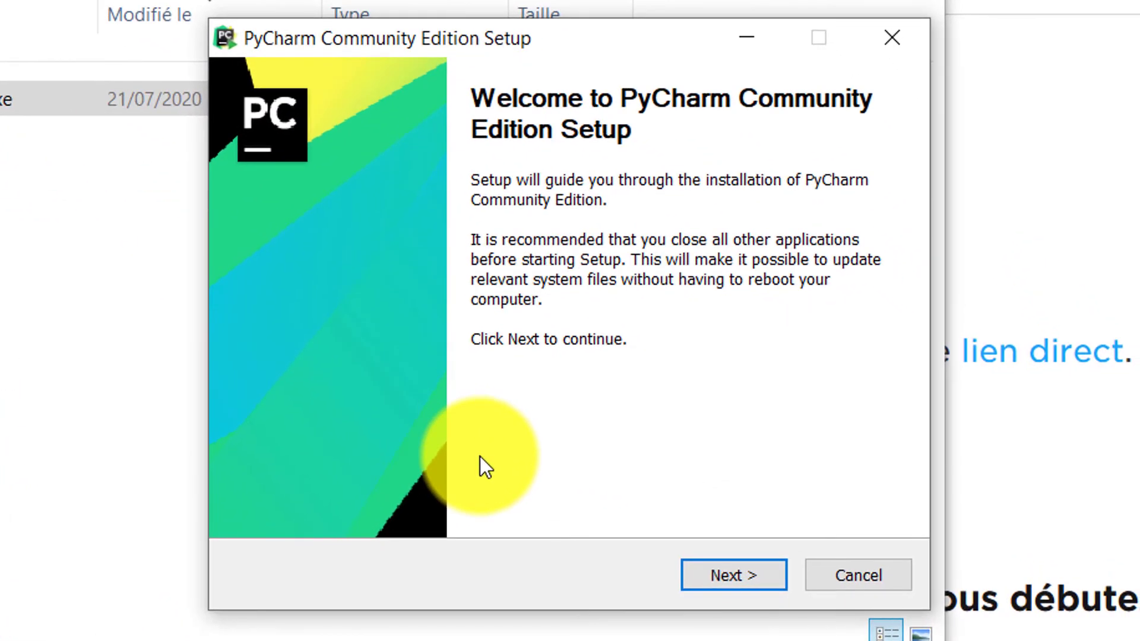
Step: Proceed past the setup welcome page and accept the default PyCharm Community Edition destination folder
{"action": "left_click", "coordinate": [726, 576]}
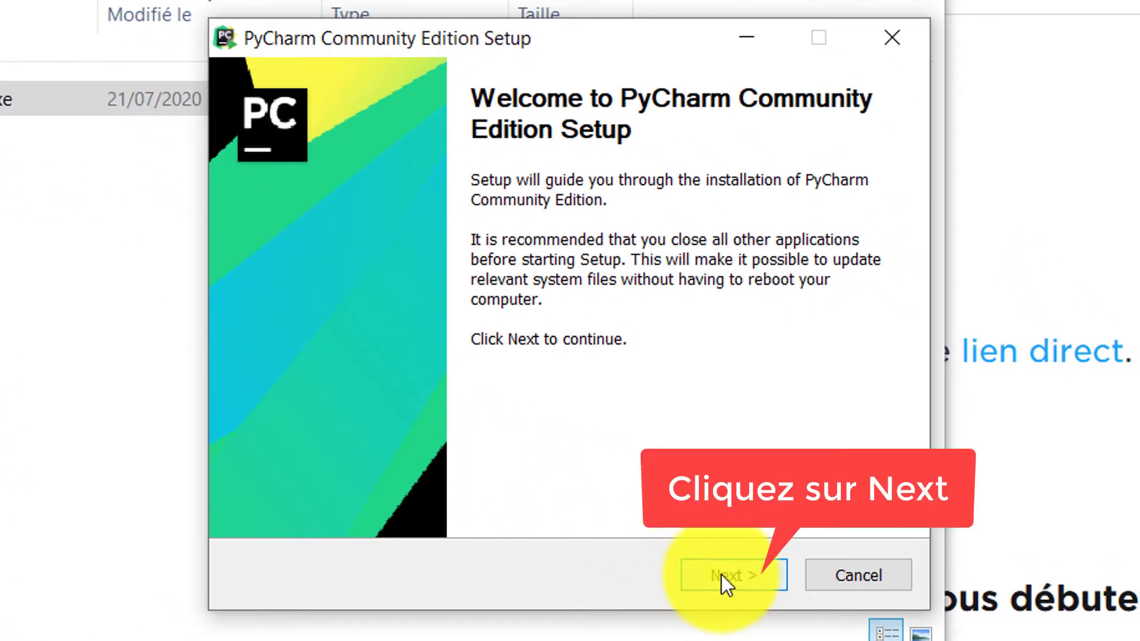
{"action": "left_click", "coordinate": [722, 574]}
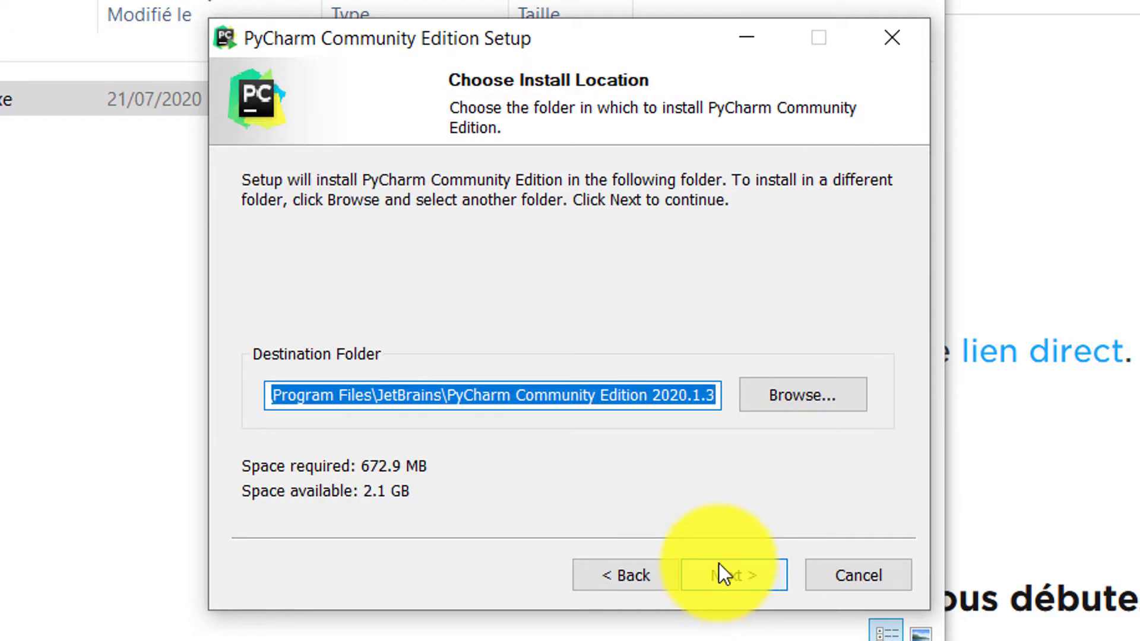
{"action": "left_click", "coordinate": [702, 396]}
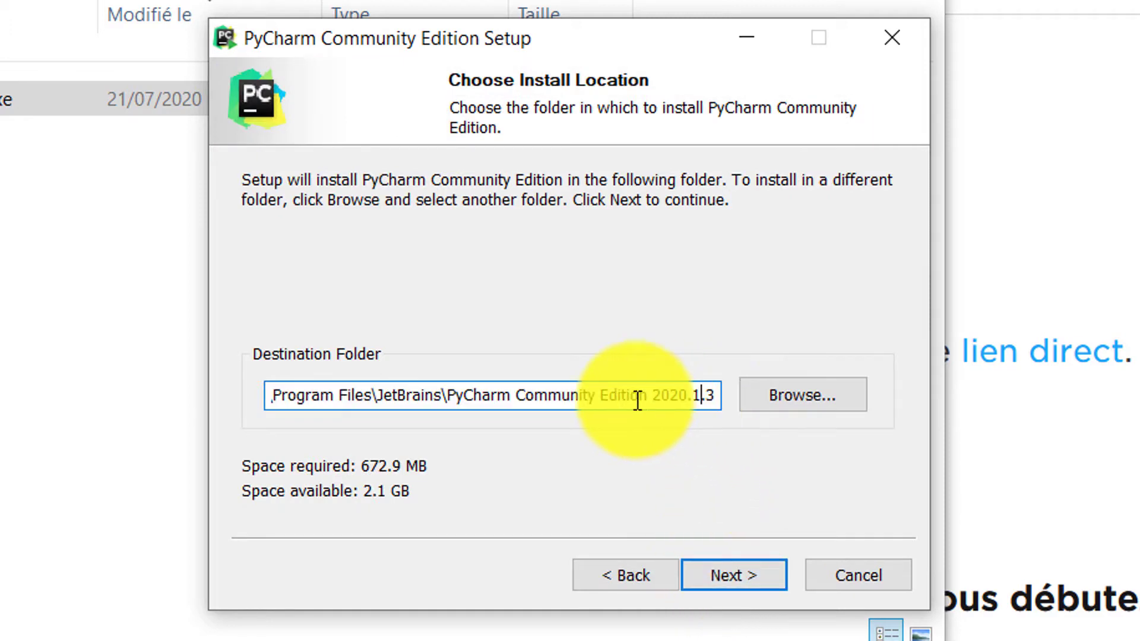
{"action": "left_click_drag", "start_coordinate": [715, 397], "coordinate": [226, 403]}
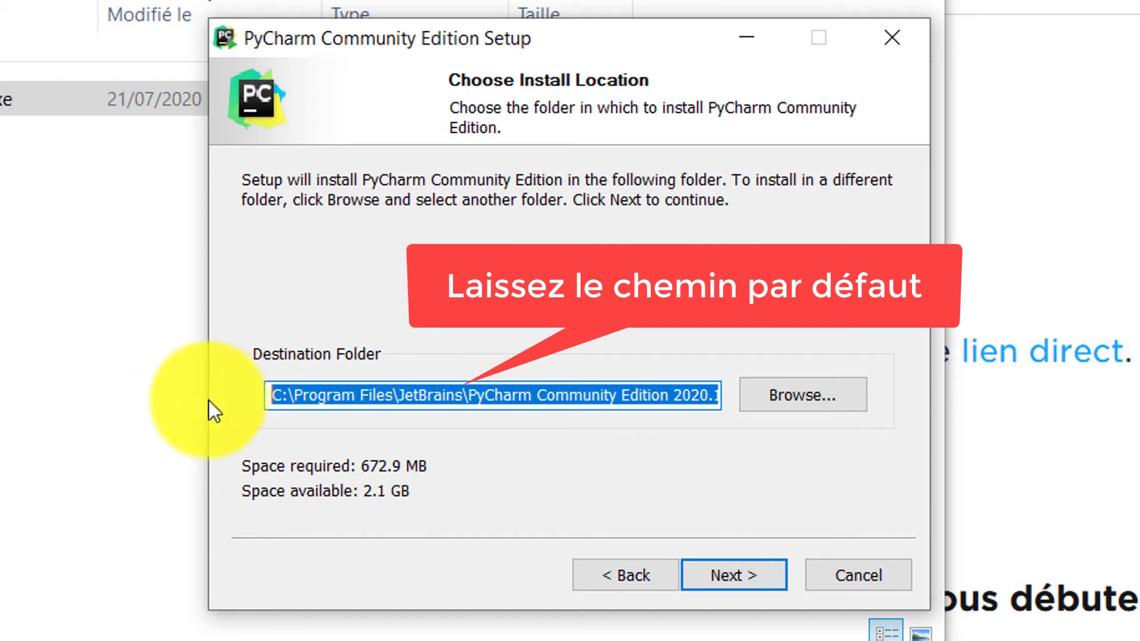
{"action": "left_click", "coordinate": [326, 400]}
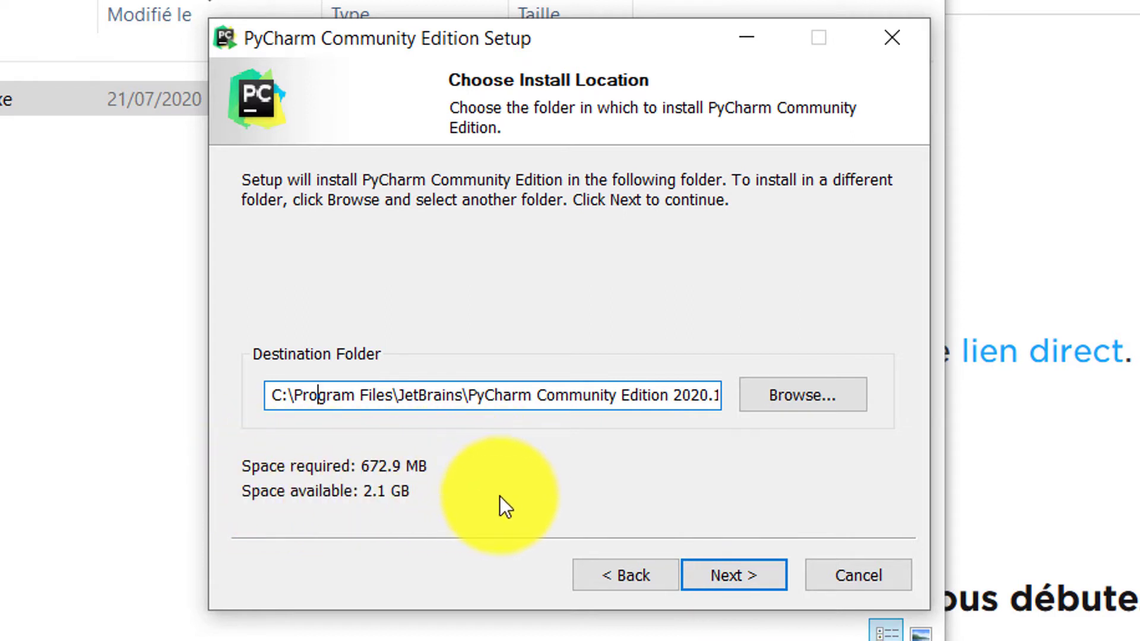
{"action": "left_click", "coordinate": [757, 574]}
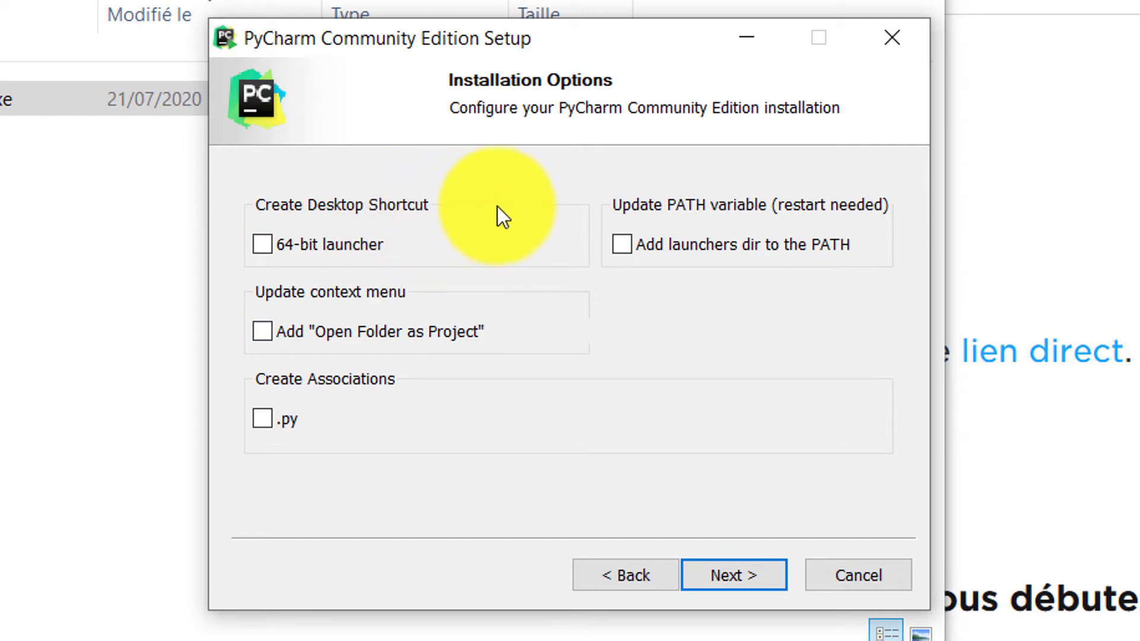
Step: Enable the 64-bit launcher desktop shortcut and adding the launchers directory to the PATH, and continue to the Start Menu folder choice
{"action": "left_click", "coordinate": [266, 248]}
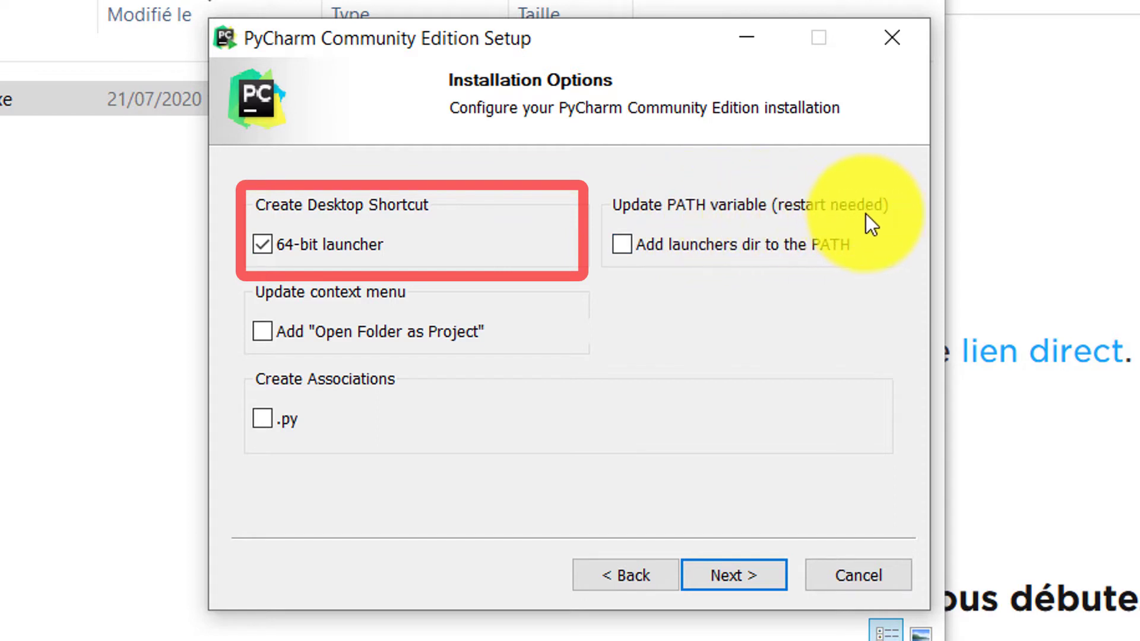
{"action": "left_click", "coordinate": [621, 245]}
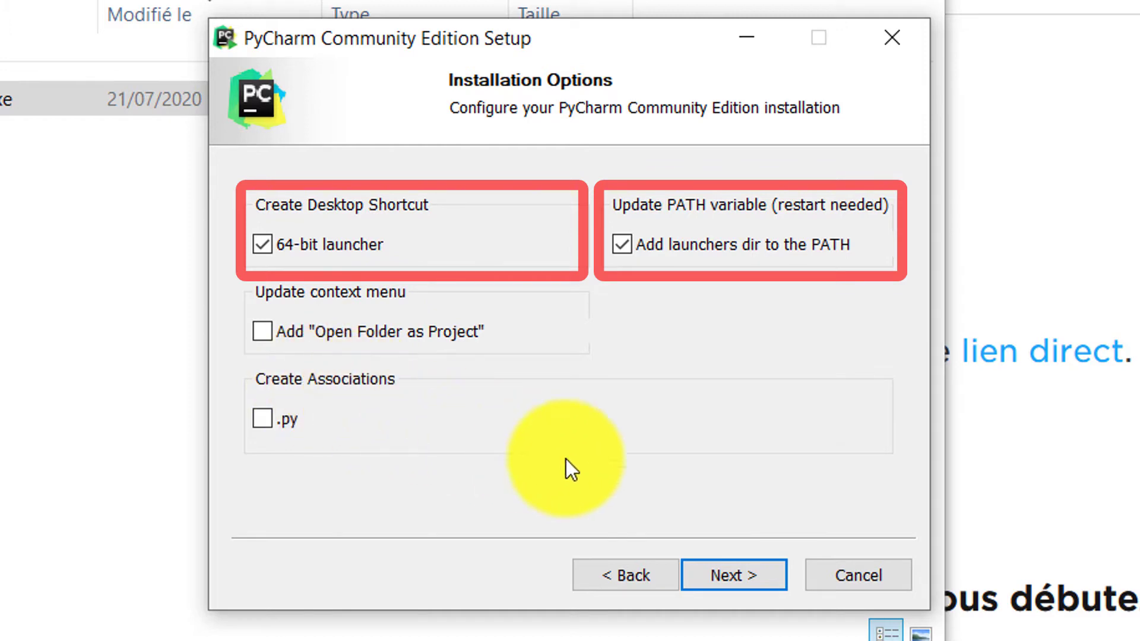
{"action": "left_click", "coordinate": [732, 576]}
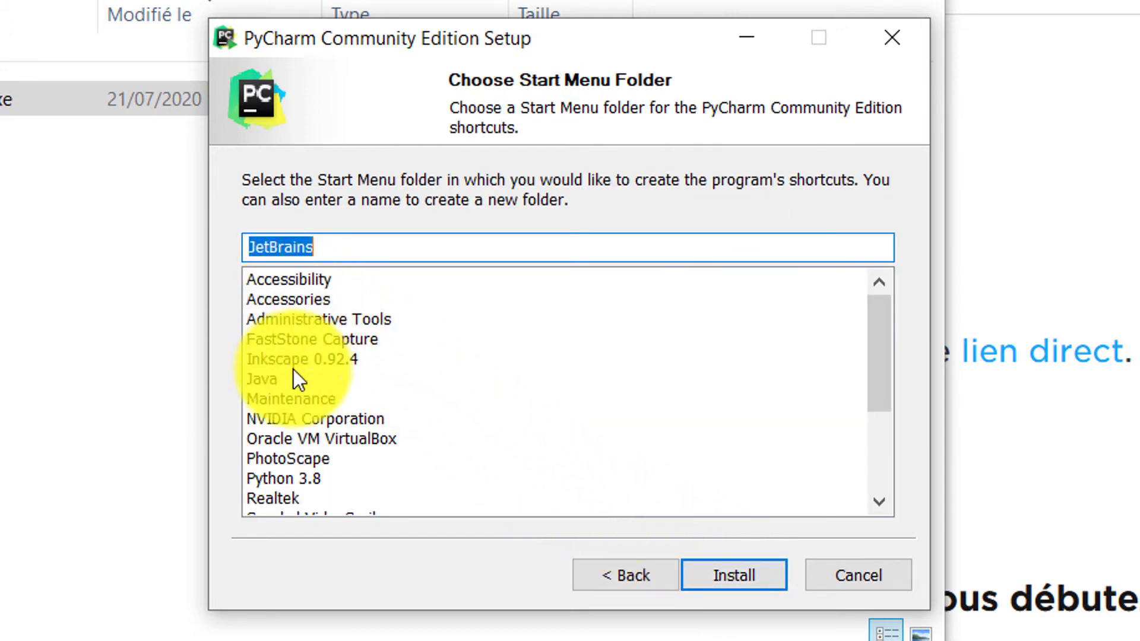
Step: Keep JetBrains as the Start Menu folder and start the installation
{"action": "mouse_move", "coordinate": [885, 344]}
{"action": "left_mouse_down"}
{"action": "mouse_move", "coordinate": [885, 476]}
{"action": "mouse_move", "coordinate": [882, 329]}
{"action": "left_mouse_up"}
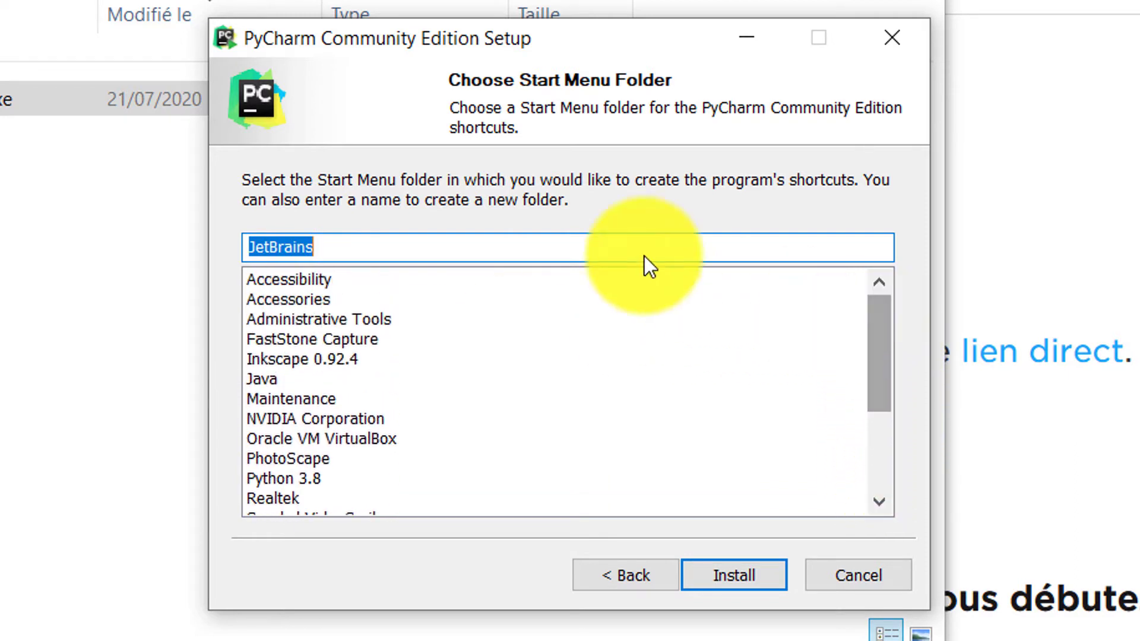
{"action": "left_click", "coordinate": [550, 245]}
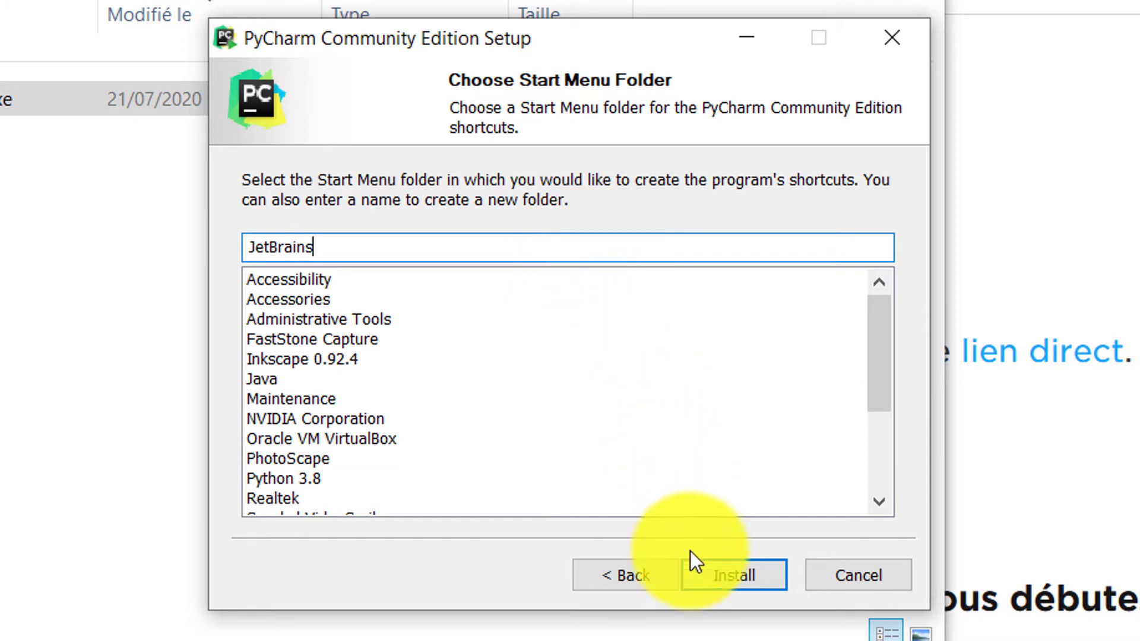
{"action": "left_click", "coordinate": [735, 571]}
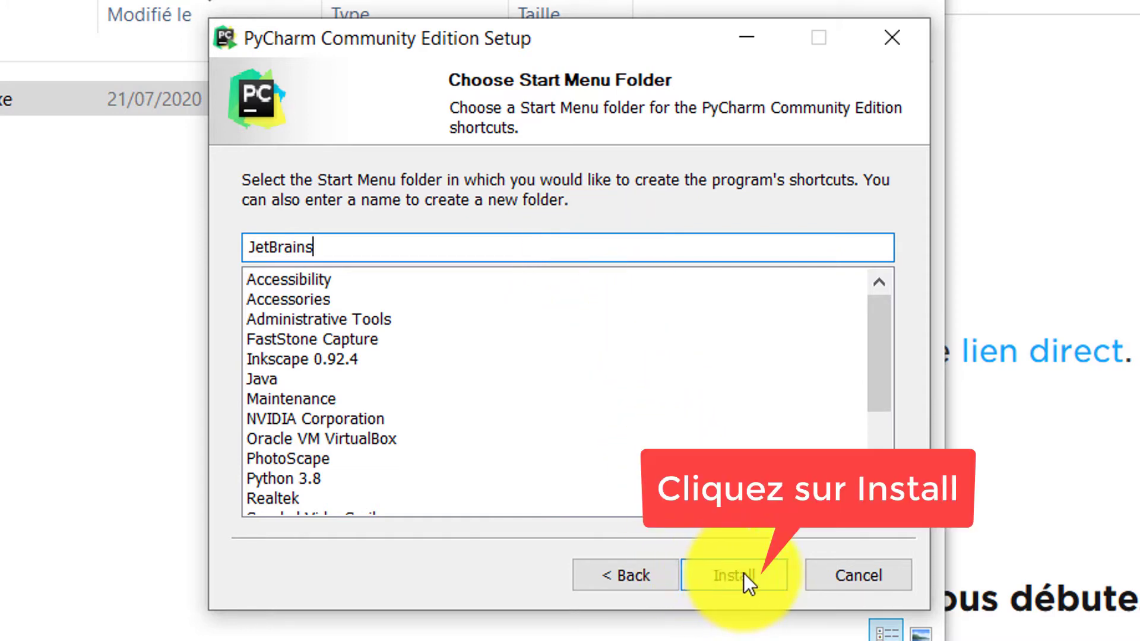
{"action": "left_click", "coordinate": [742, 572]}
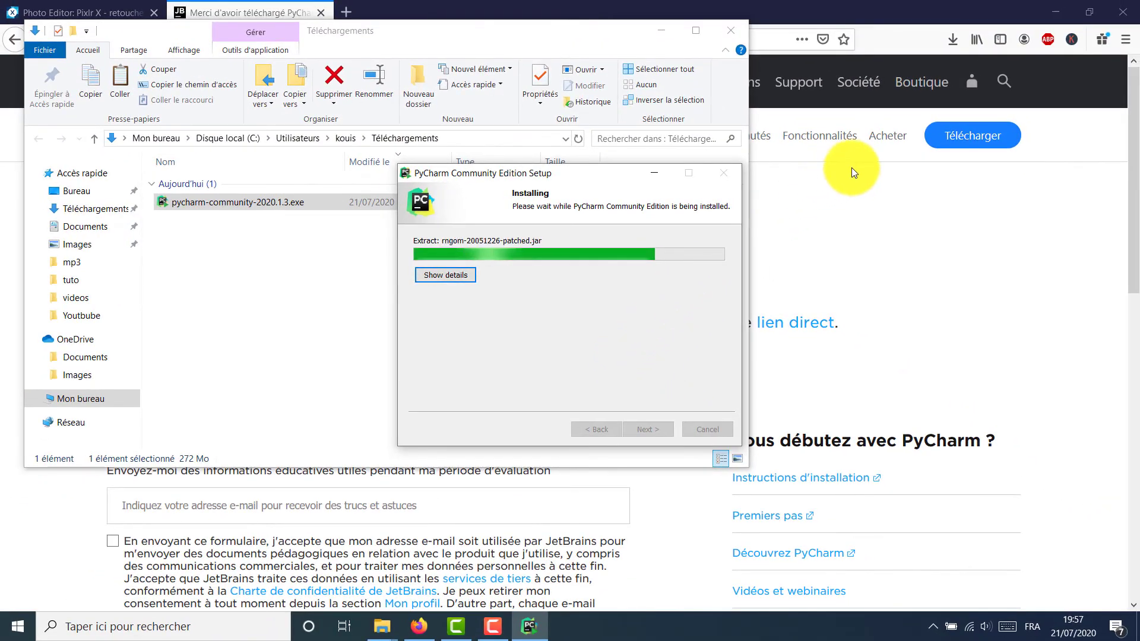
Step: Minimize the browser and the downloads folder window while the installation runs
{"action": "left_click", "coordinate": [1051, 24]}
{"action": "left_click", "coordinate": [1046, 16]}
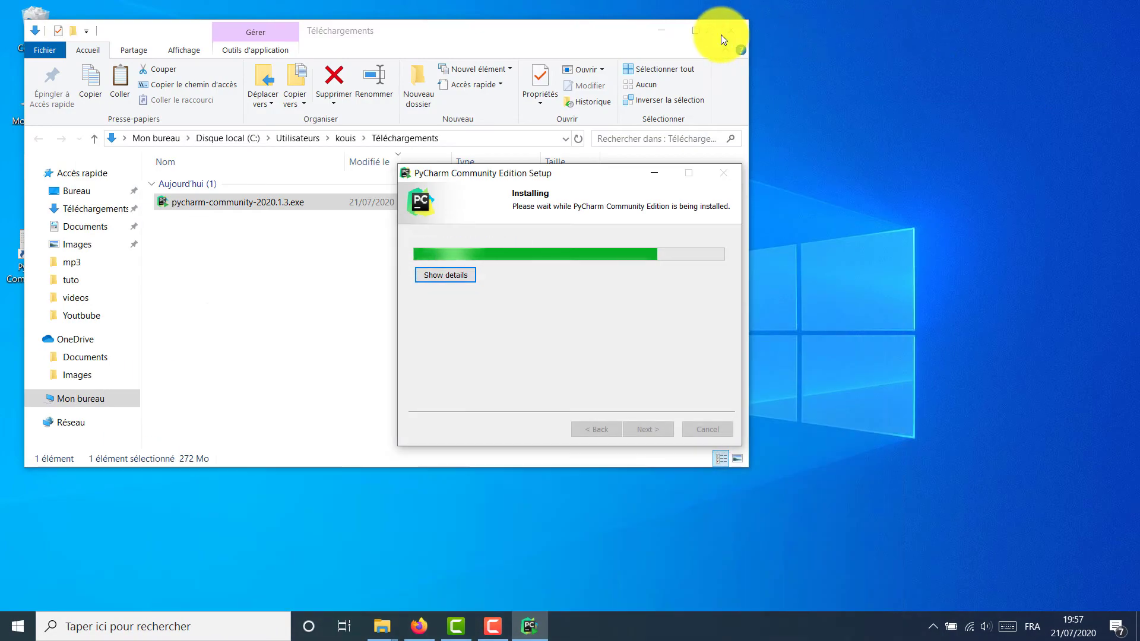
{"action": "left_click", "coordinate": [661, 30]}
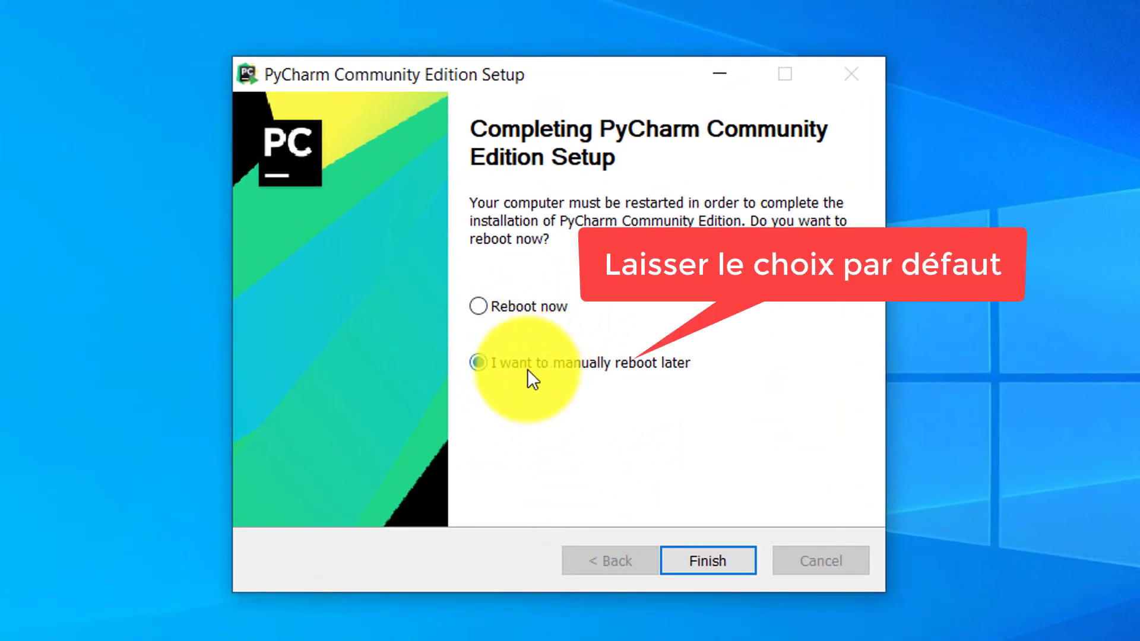
Step: Finish the setup with the manual reboot option kept, and launch PyCharm Community Edition from its desktop shortcut
{"action": "left_click", "coordinate": [713, 563]}
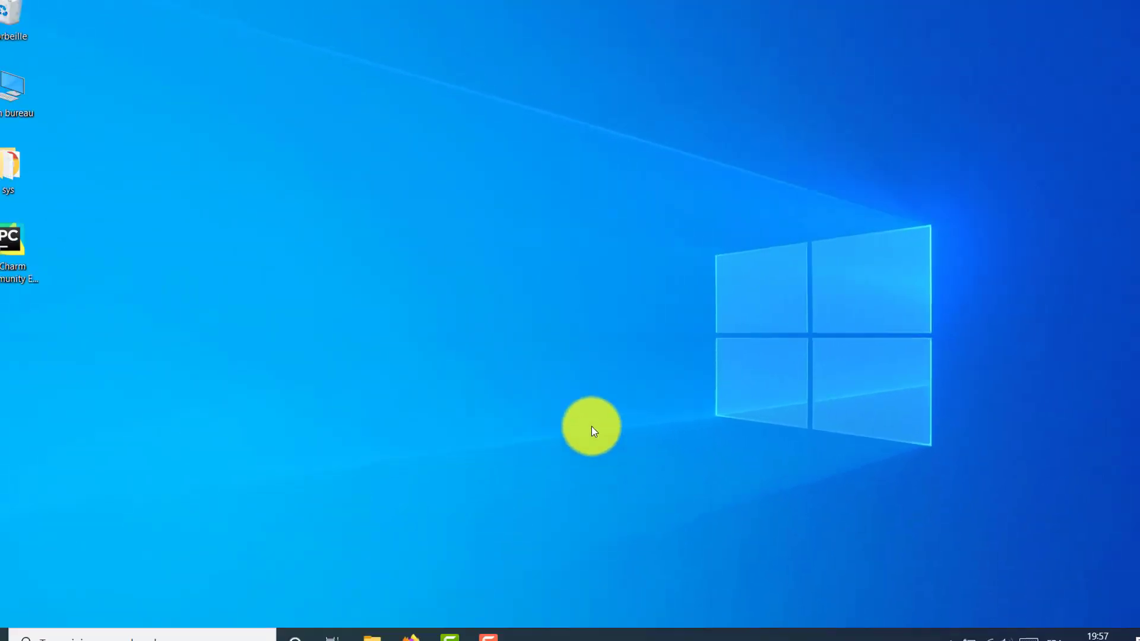
{"action": "double_click", "coordinate": [33, 249]}
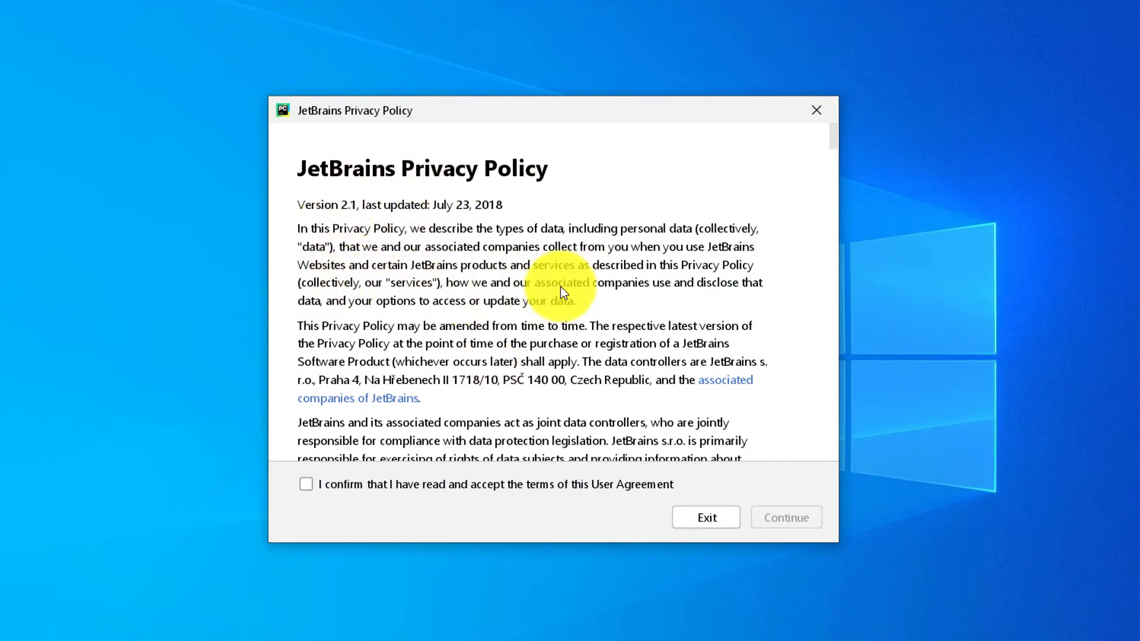
Step: Accept the JetBrains Privacy Policy terms and decline sending anonymous usage statistics
{"action": "left_click", "coordinate": [307, 486]}
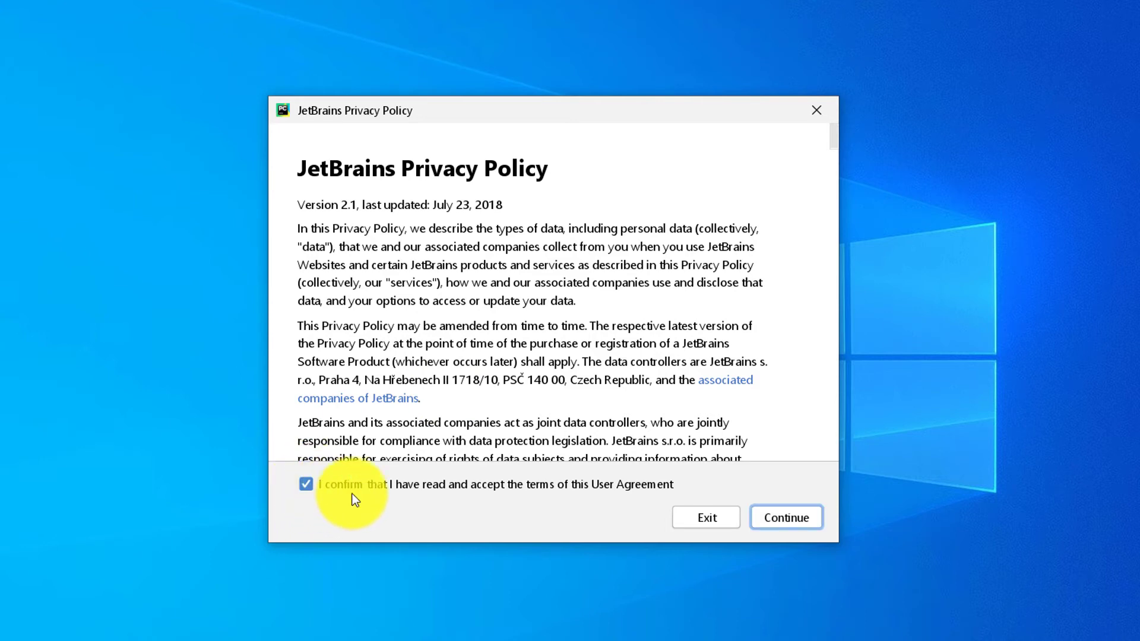
{"action": "left_click", "coordinate": [801, 521]}
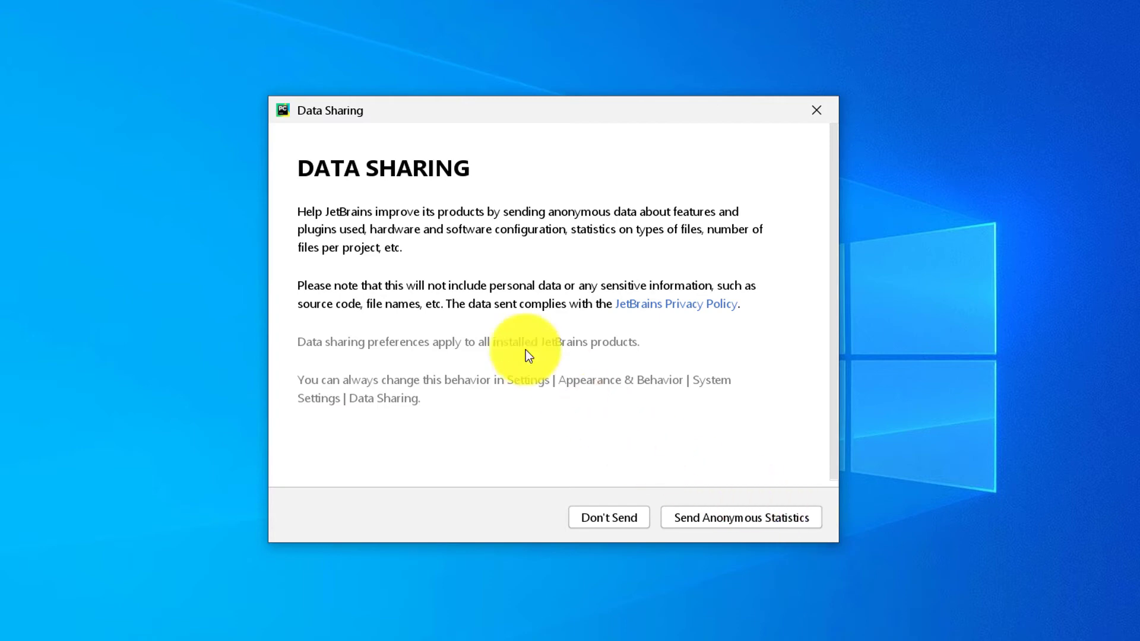
{"action": "left_click", "coordinate": [630, 524]}
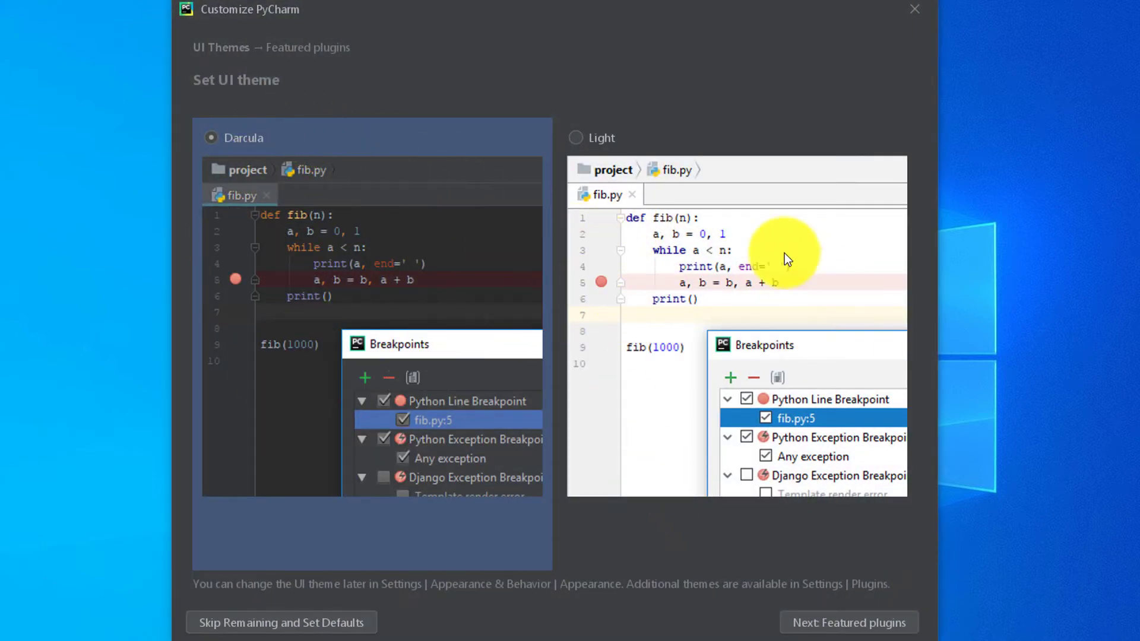
Step: Compare the Darcula and Light UI themes, choose Light, and start using PyCharm without installing any featured plugins
{"action": "left_click", "coordinate": [577, 138]}
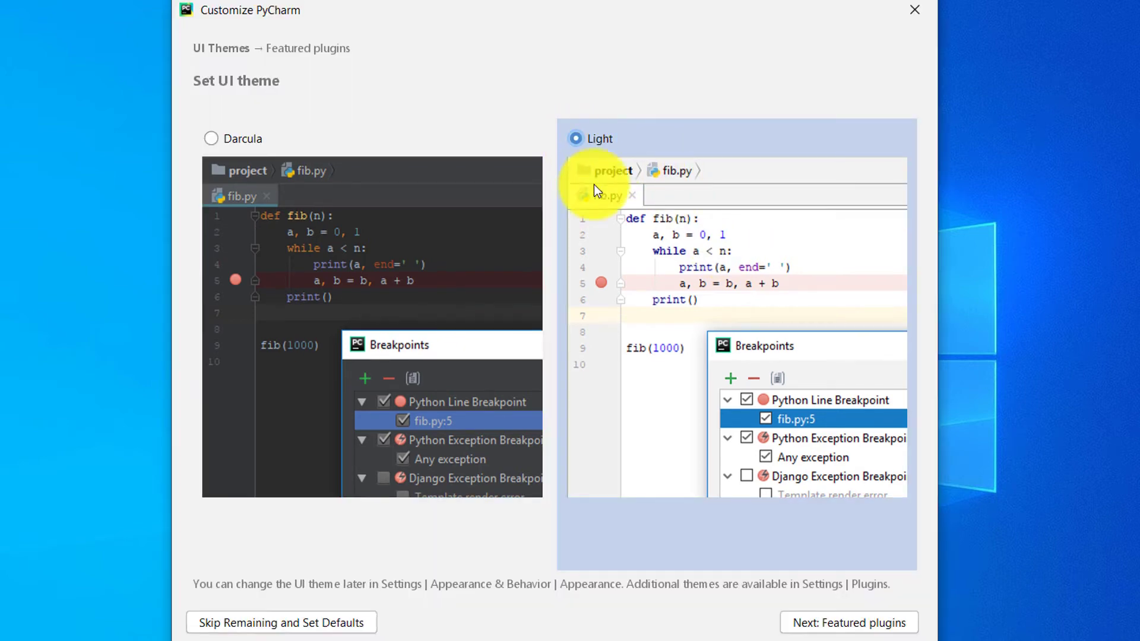
{"action": "left_click", "coordinate": [210, 141]}
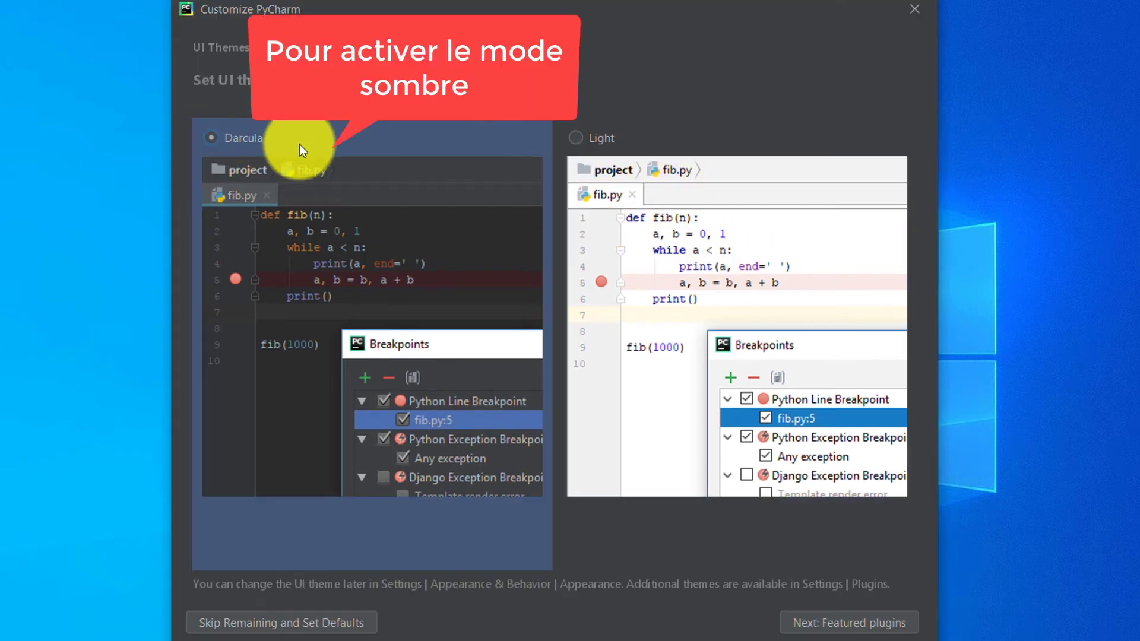
{"action": "left_click", "coordinate": [577, 138]}
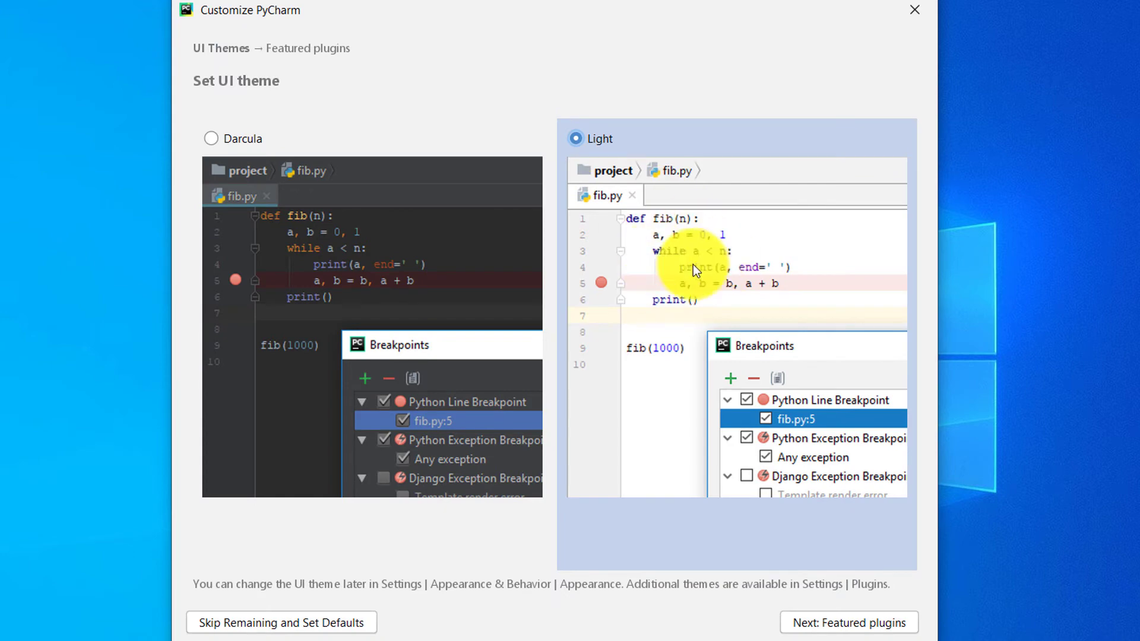
{"action": "left_click", "coordinate": [861, 622]}
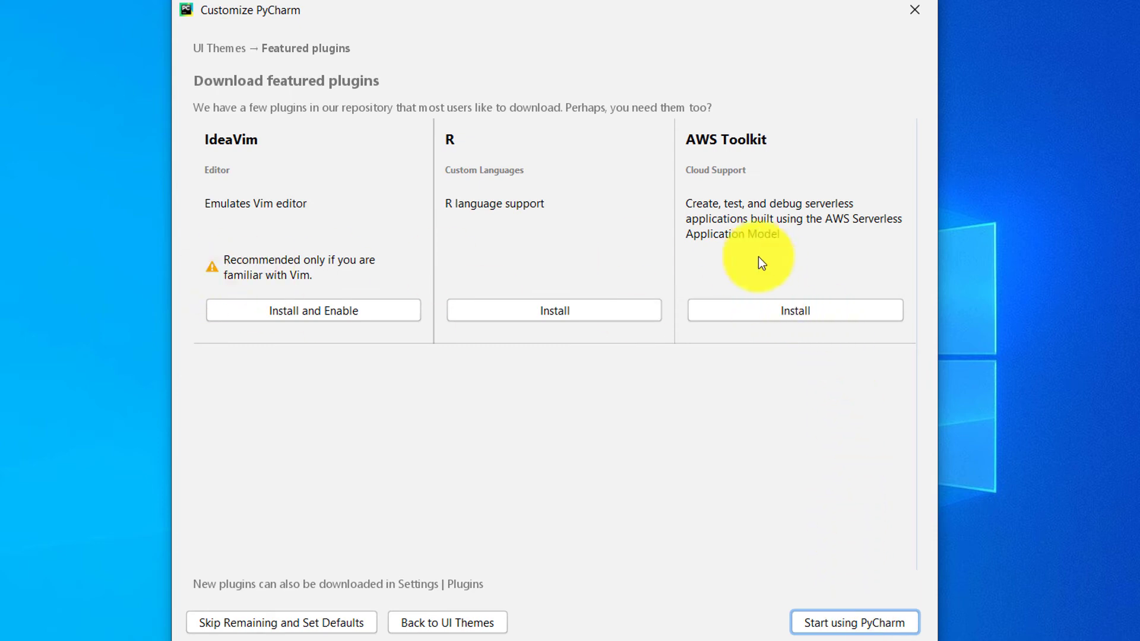
{"action": "left_click", "coordinate": [852, 624]}
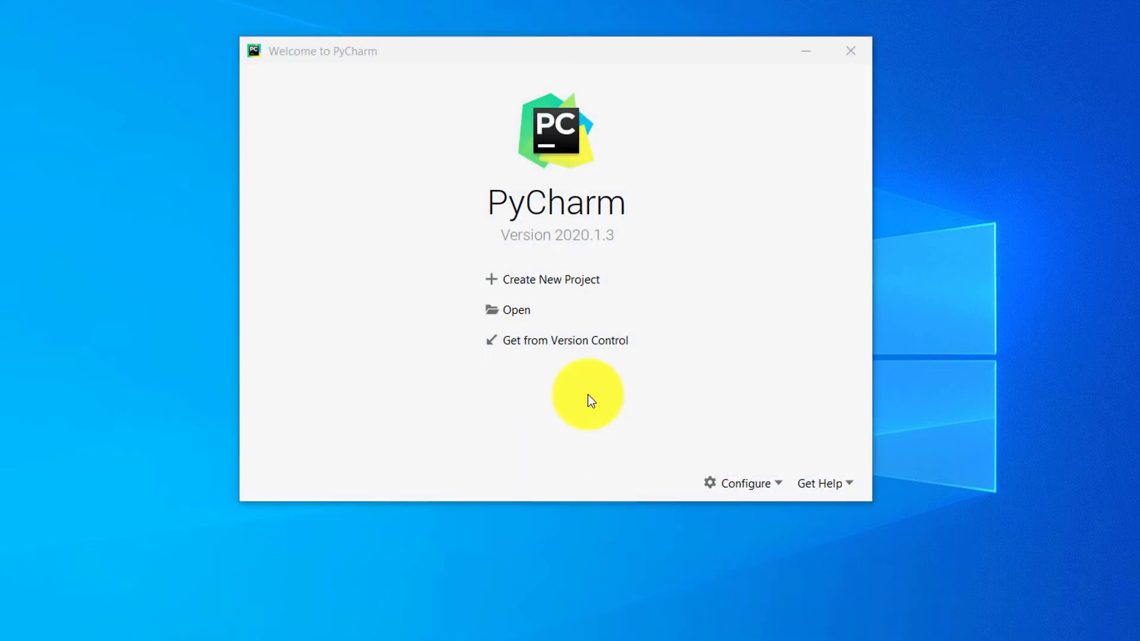
Step: Create a new project named HelloWorld, keeping the default new Virtualenv environment, and dismiss the Tip of the Day
{"action": "left_click", "coordinate": [571, 284]}
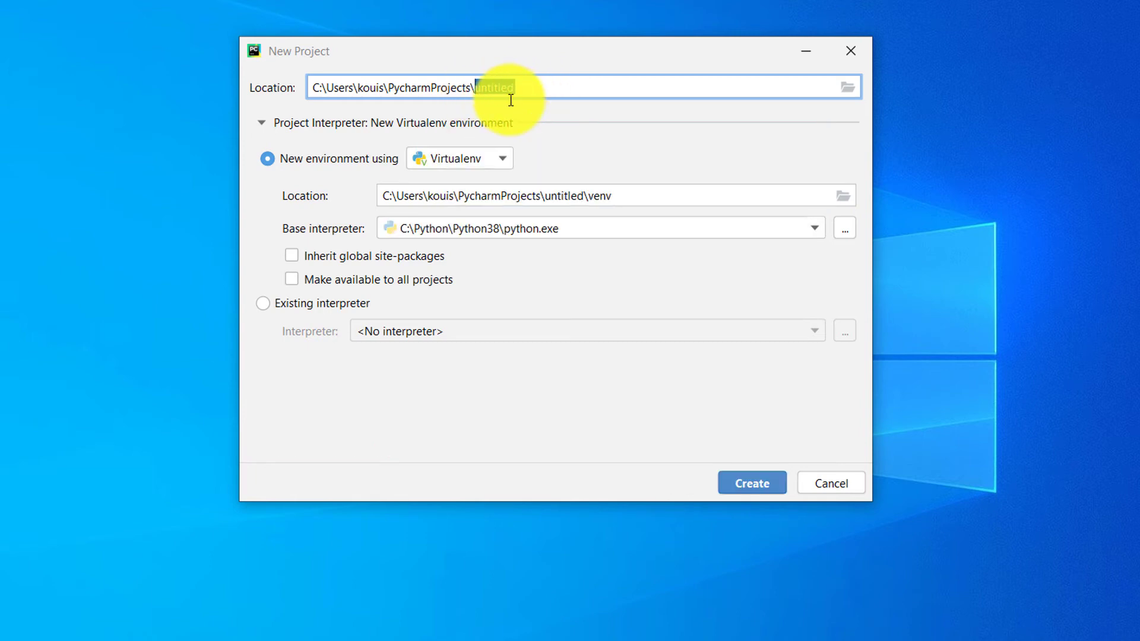
{"action": "type", "text": "HelloWorld"}
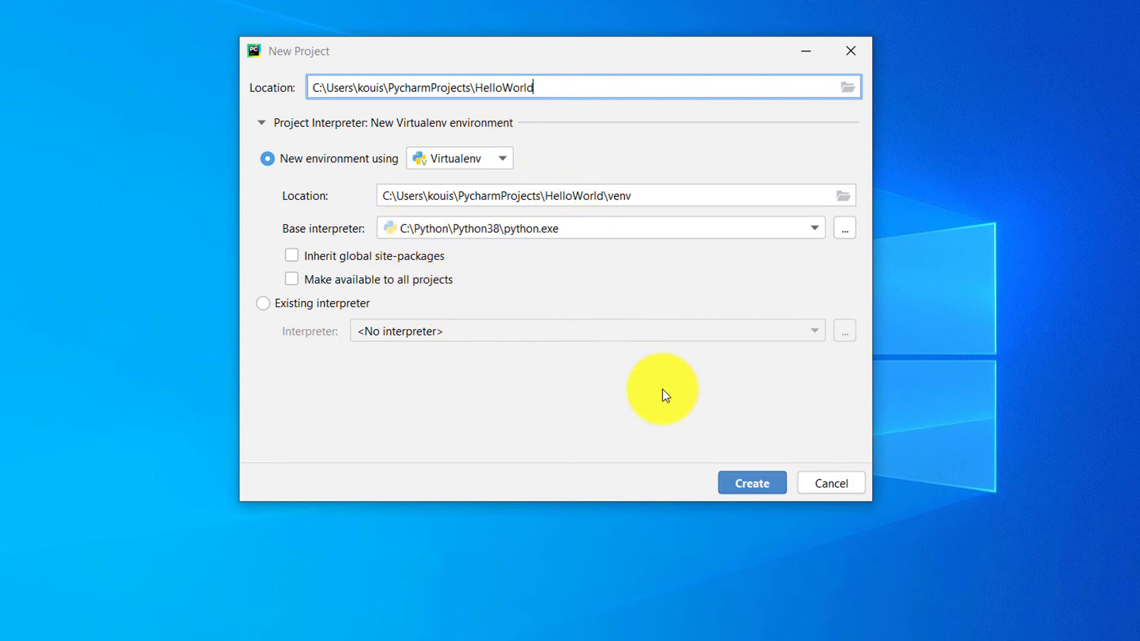
{"action": "left_click", "coordinate": [752, 484]}
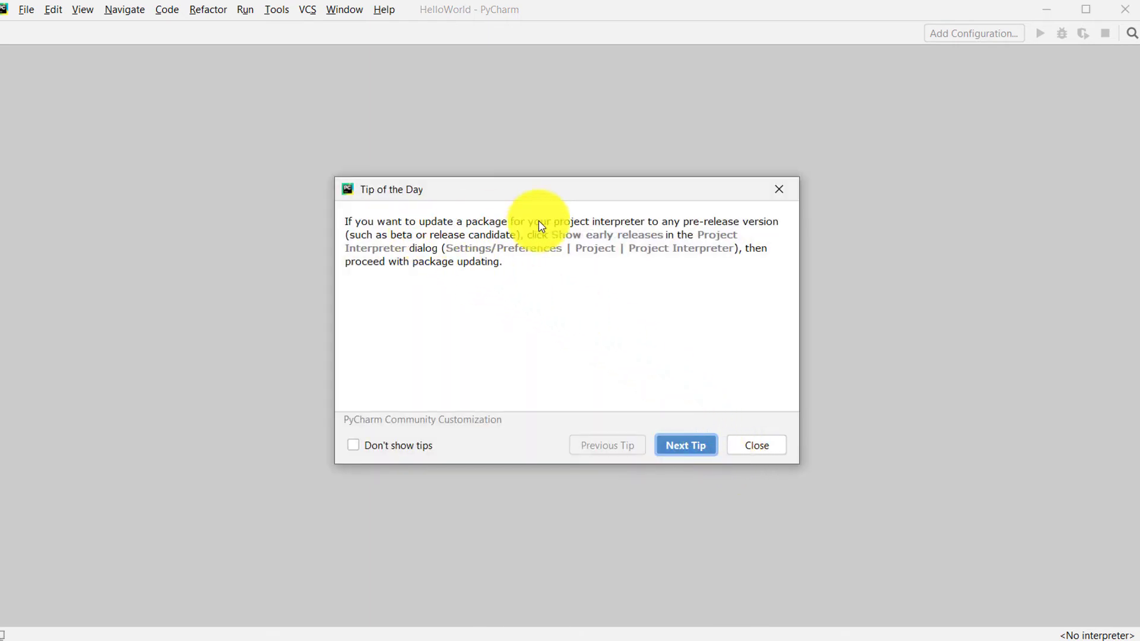
{"action": "left_click", "coordinate": [765, 446]}
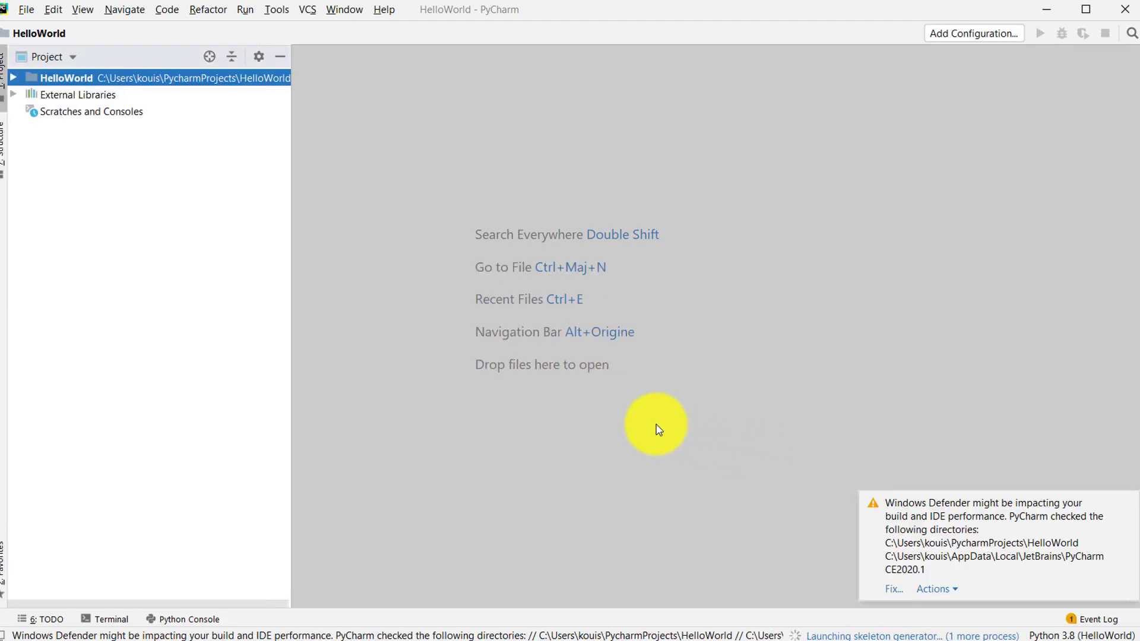
Step: Expand the HelloWorld project folder and add a new Python file named Test to it
{"action": "left_click", "coordinate": [14, 79]}
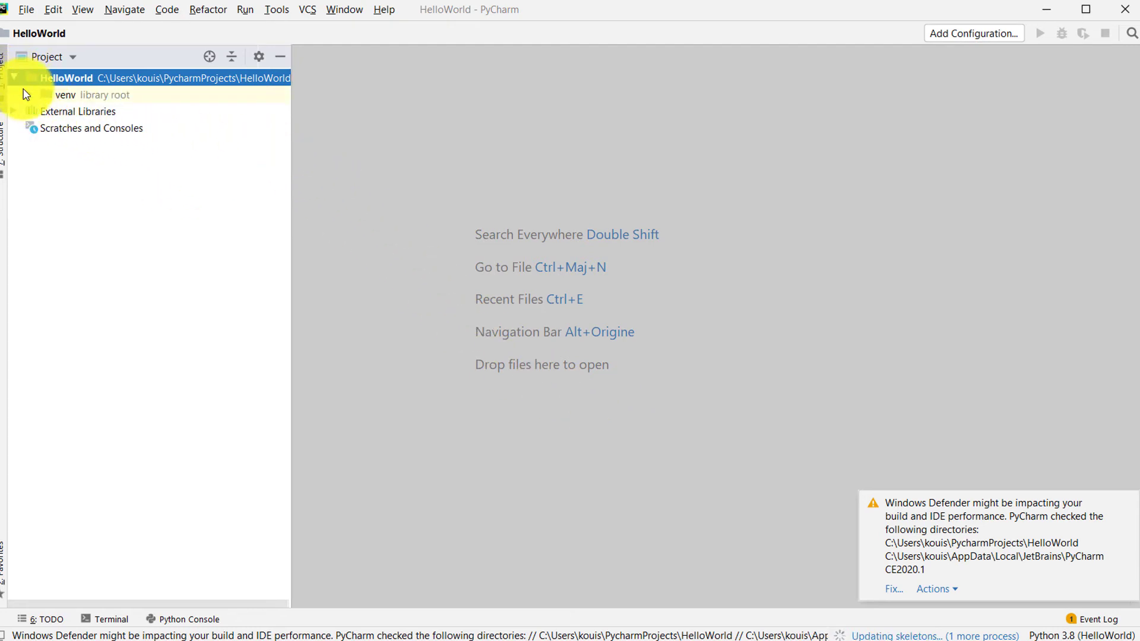
{"action": "right_click", "coordinate": [63, 76]}
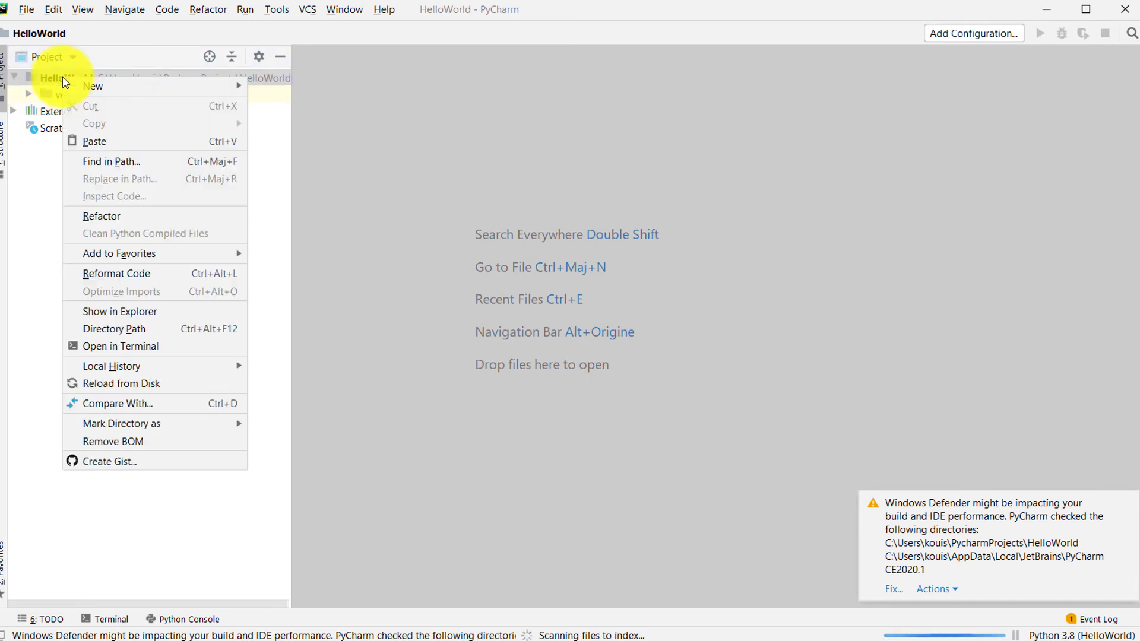
{"action": "mouse_move", "coordinate": [86, 84]}
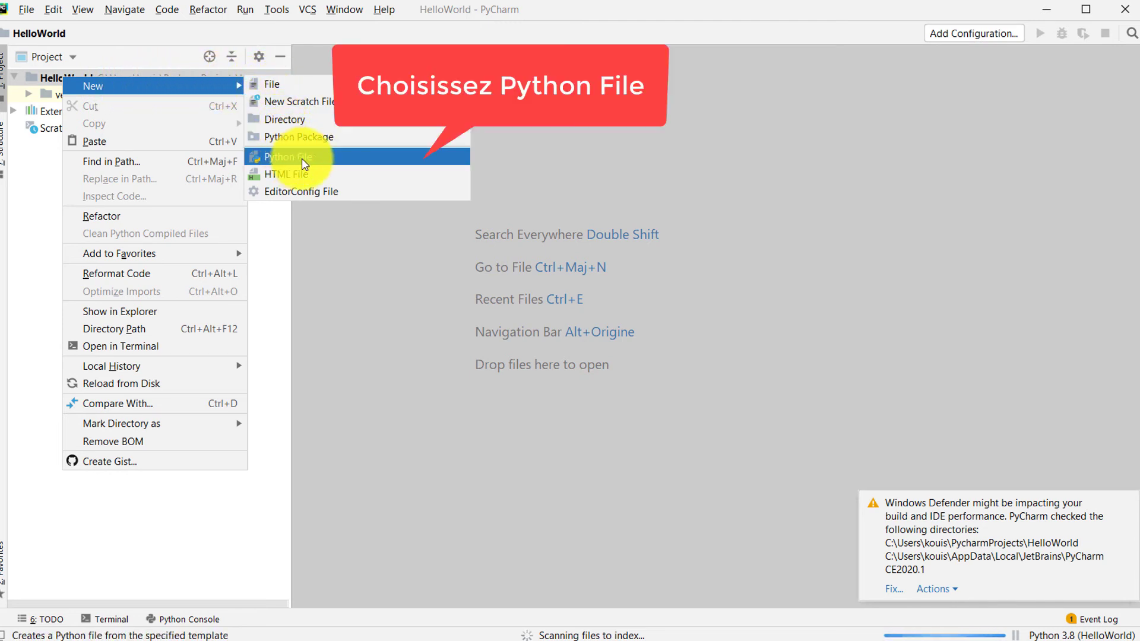
{"action": "left_click", "coordinate": [347, 162]}
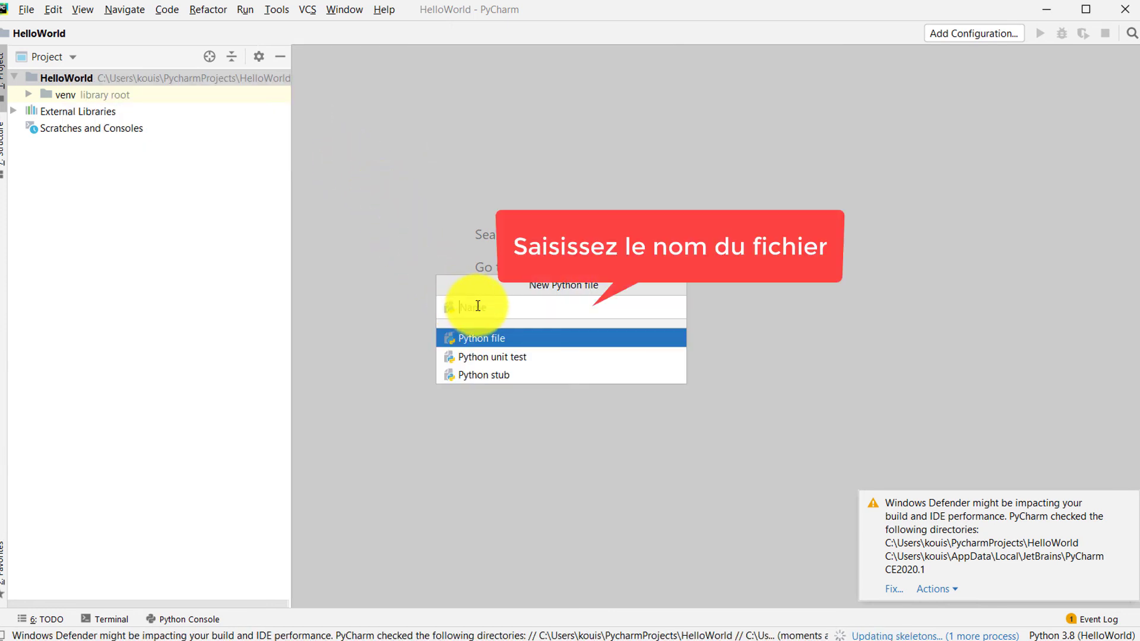
{"action": "type", "text": "Test"}
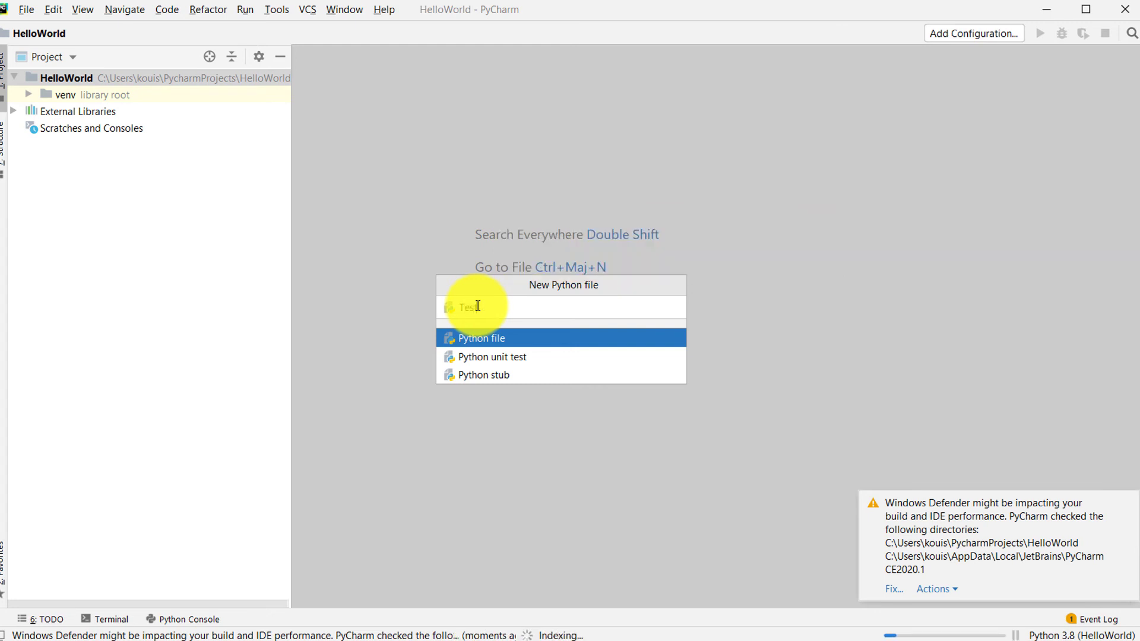
{"action": "key", "text": "Return"}
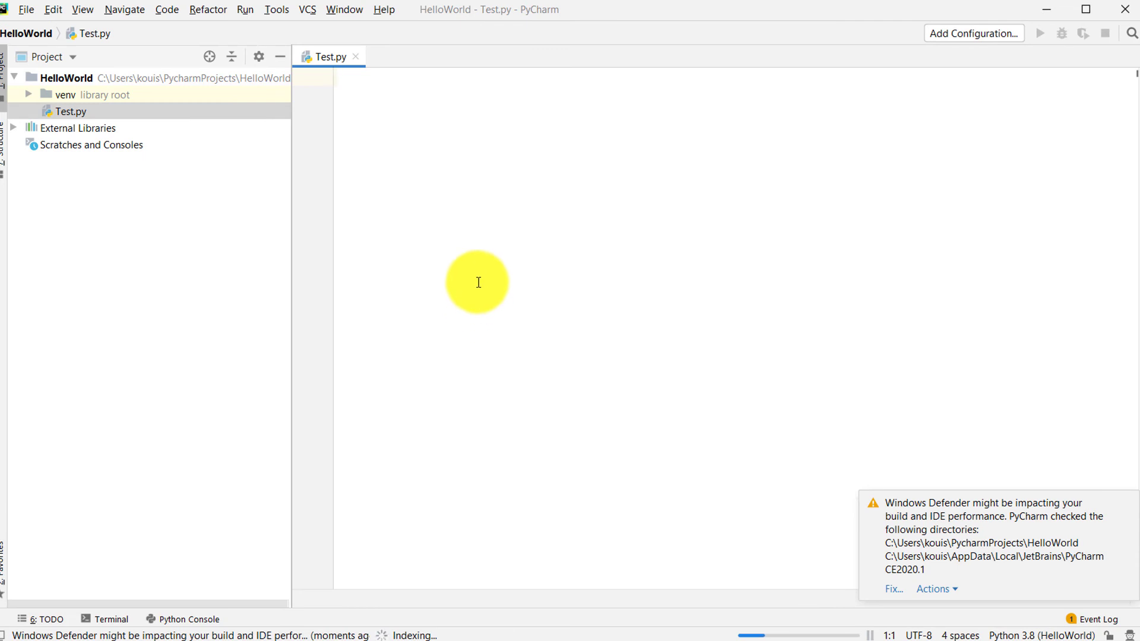
Step: Write the statement print("Hello World!") on the first line of Test.py
{"action": "type", "text": "print"}
{"action": "type", "text": "()"}
{"action": "type", "text": "\""}
{"action": "type", "text": "Hello "}
{"action": "type", "text": "World"}
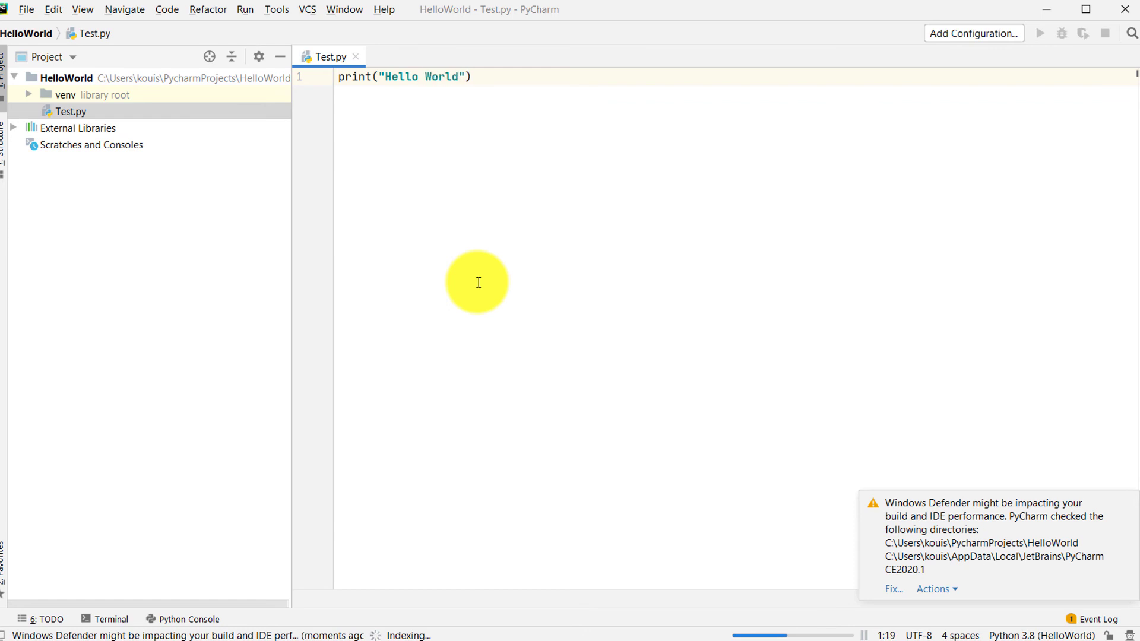
{"action": "type", "text": "!"}
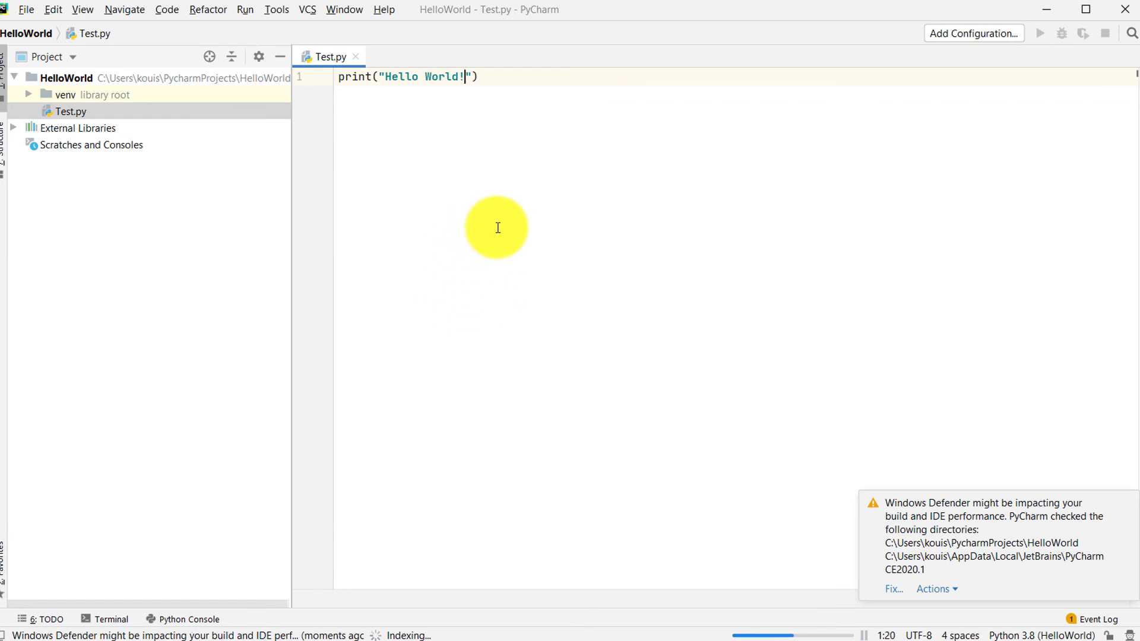
Step: Run the Test.py file from the editor
{"action": "right_click", "coordinate": [497, 227]}
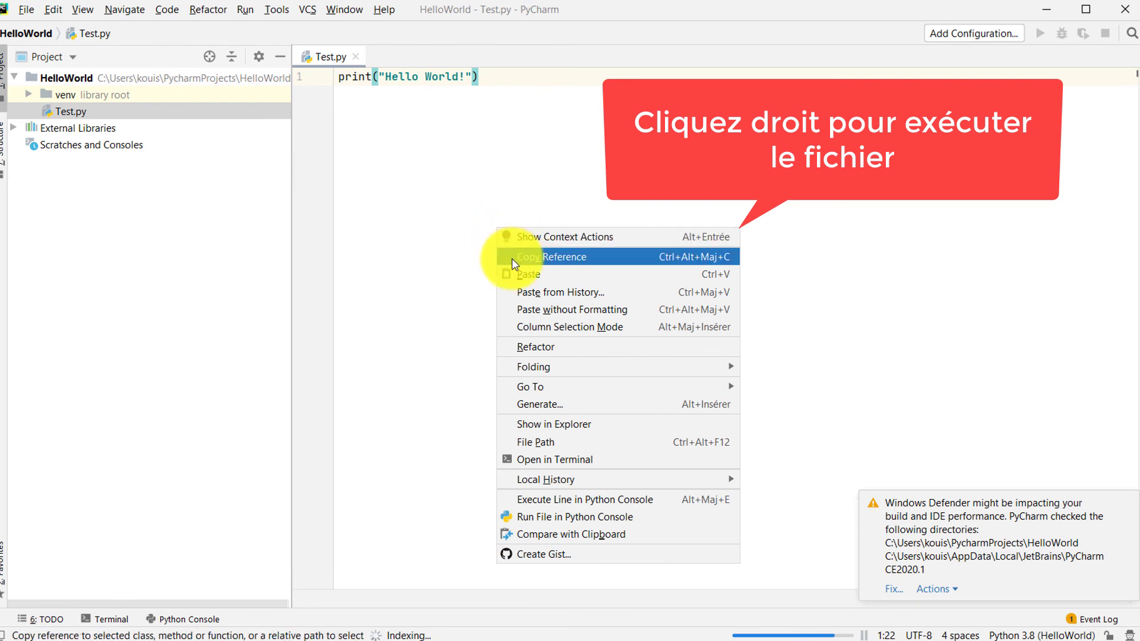